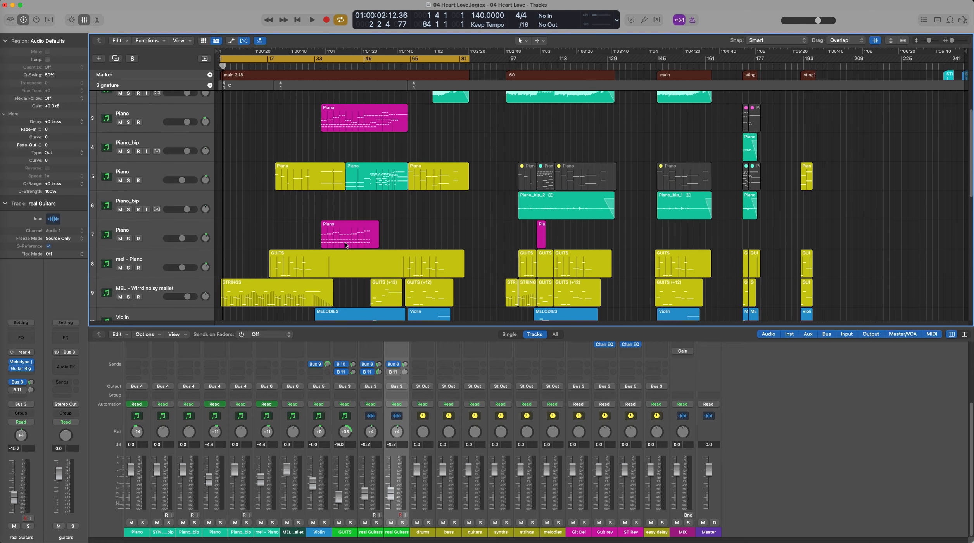
Examine the arrangement's tracks from the piano parts down to the drums, bass, guitars, synths, strings and melodies stem tracks.
scroll(346, 244, "down", 6)
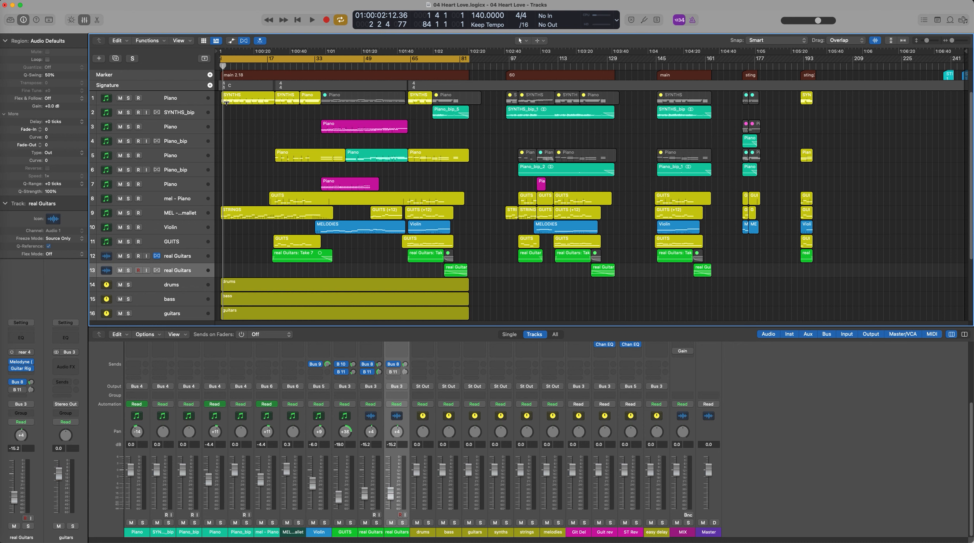
scroll(355, 234, "down", 2)
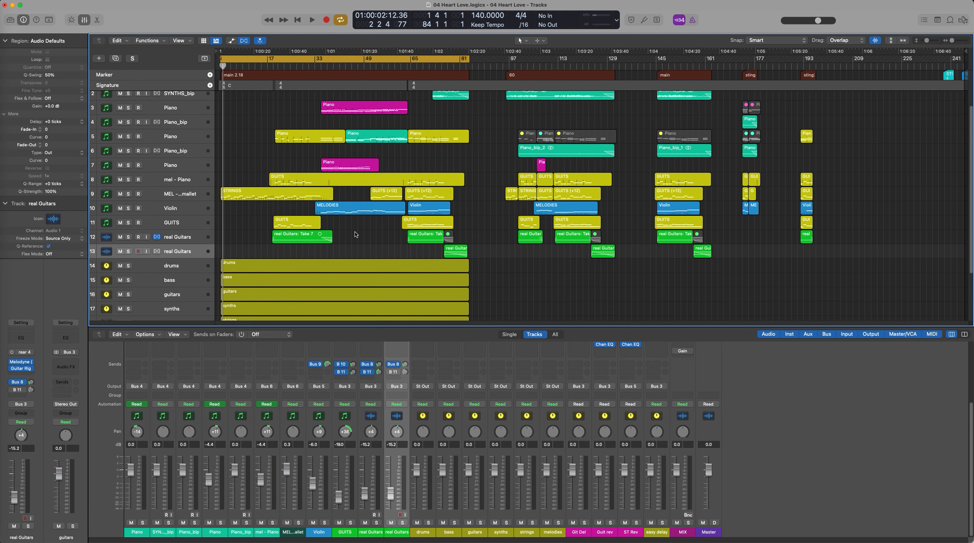
scroll(356, 234, "down", 2)
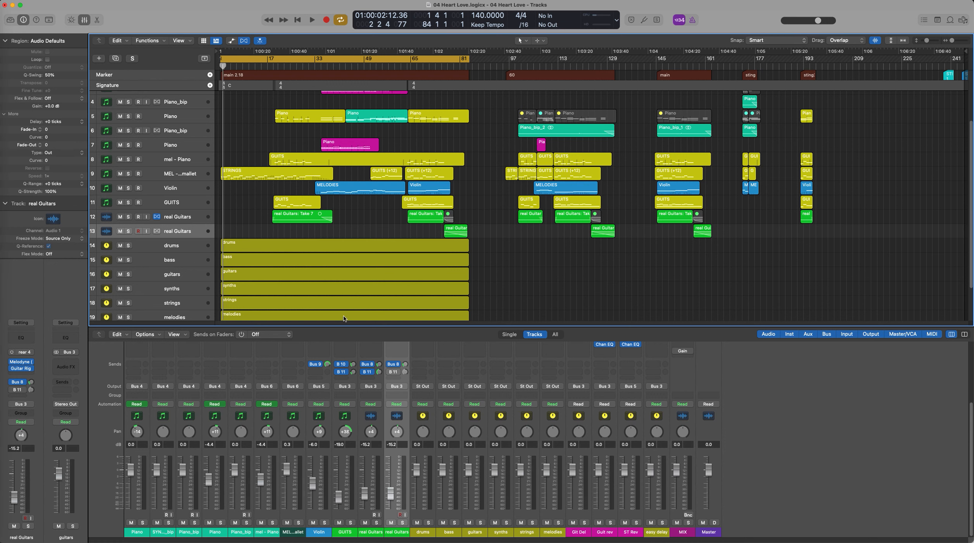
scroll(345, 314, "down", 2)
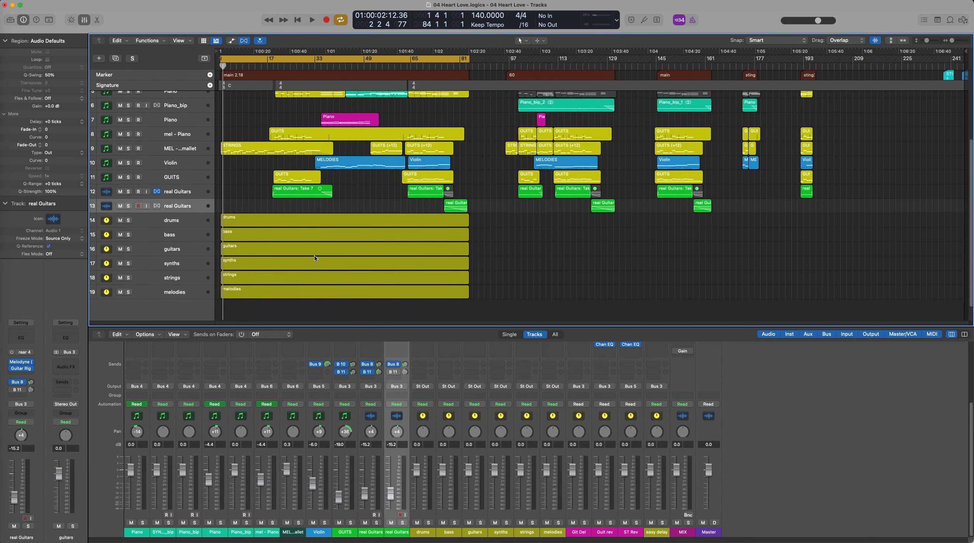
scroll(316, 250, "up", 4)
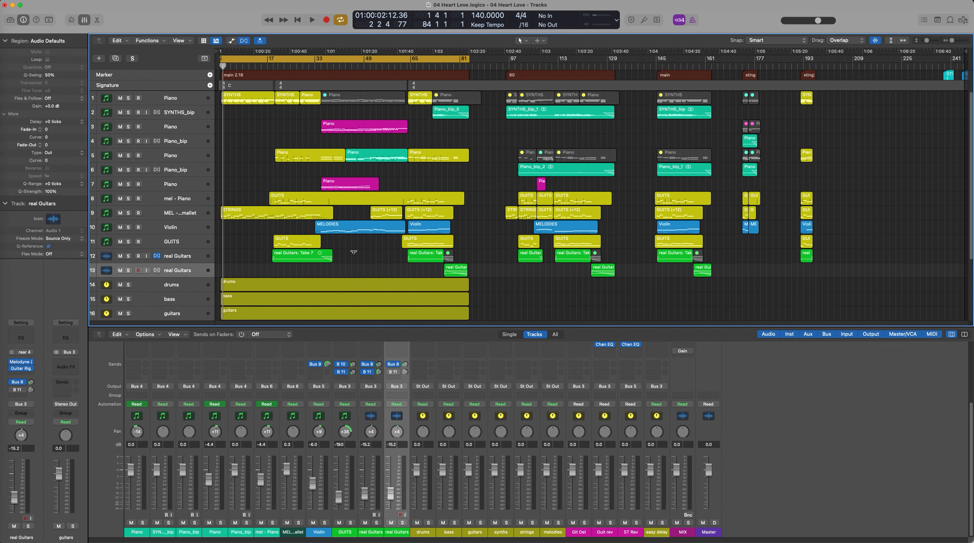
scroll(354, 252, "down", 5)
scroll(369, 190, "up", 5)
Select the main 2.18 marker and place the playhead at bar 2, leaving the cycle range over that section enabled.
left_click(394, 61)
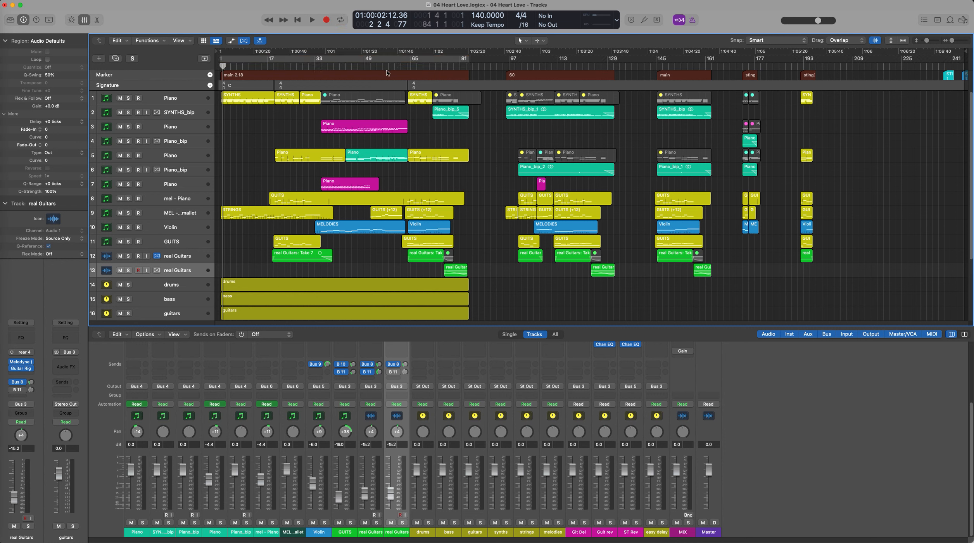
left_click(386, 77)
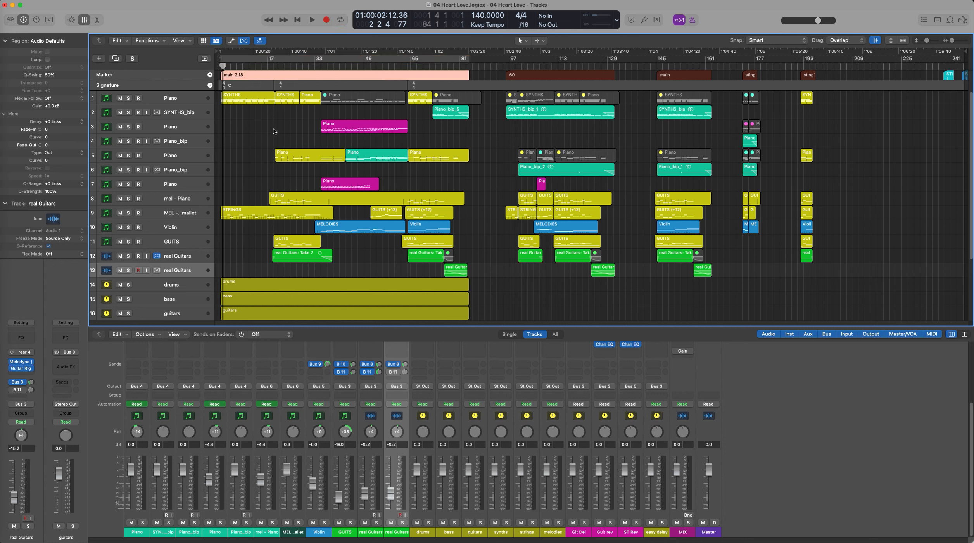
left_click(223, 68)
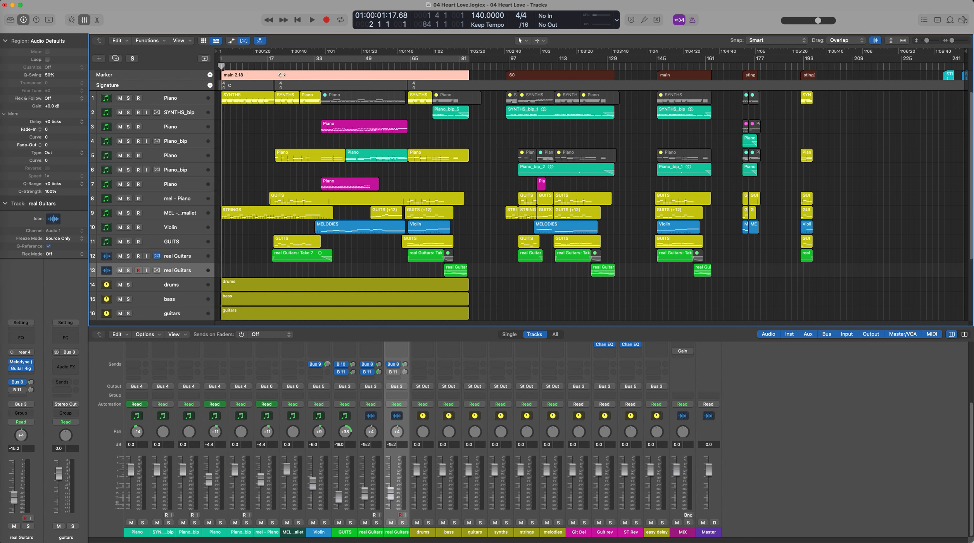
key("c")
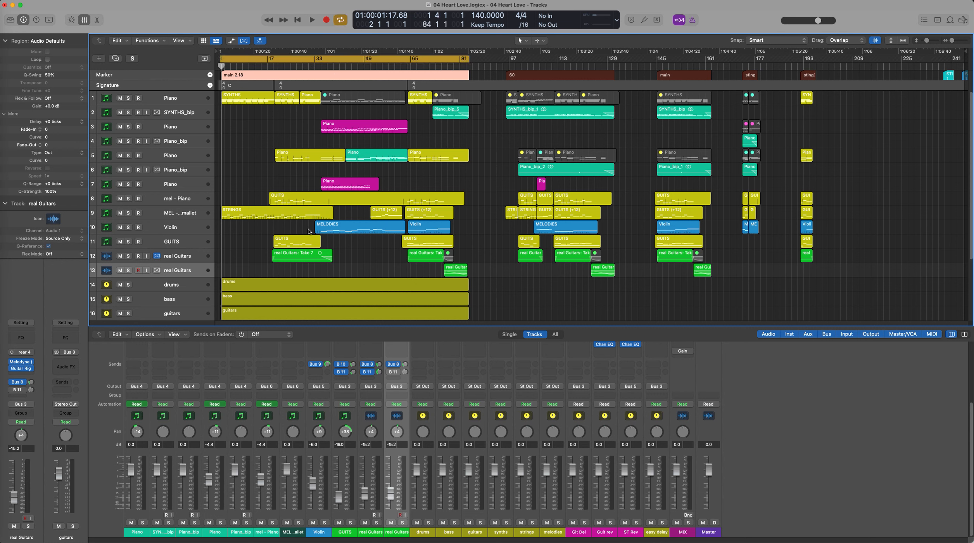
Copy the section between the locators globally, with the cycle range covering main 2.18.
scroll(335, 259, "down", 5)
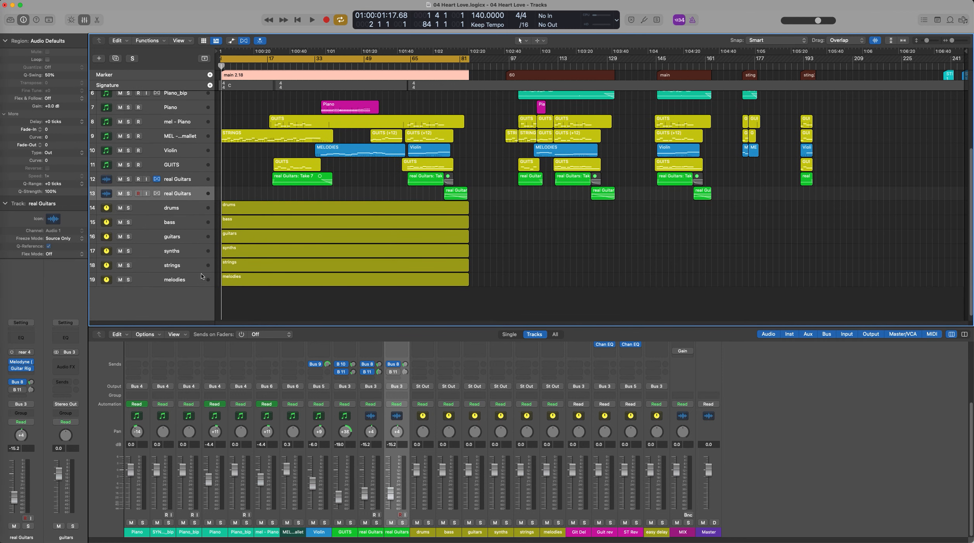
scroll(336, 228, "up", 1)
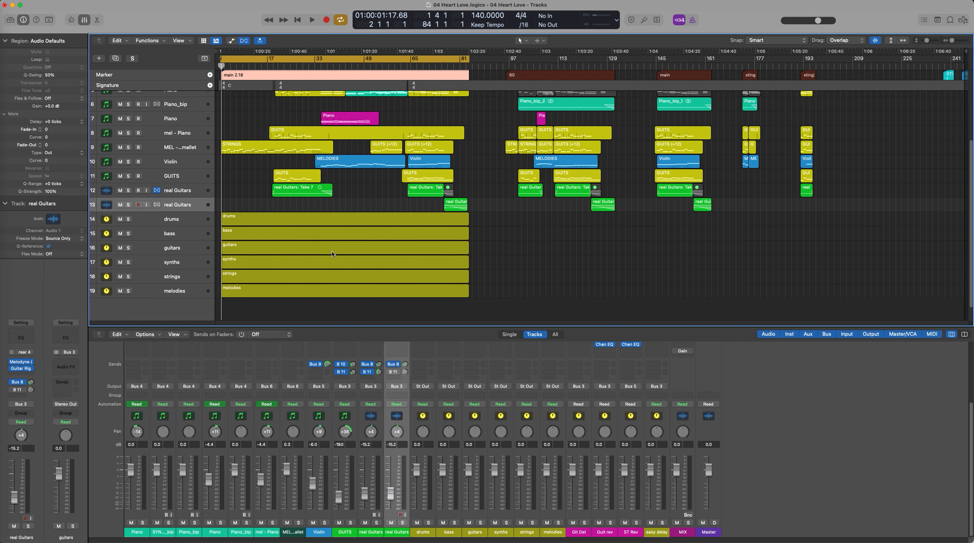
scroll(360, 252, "up", 5)
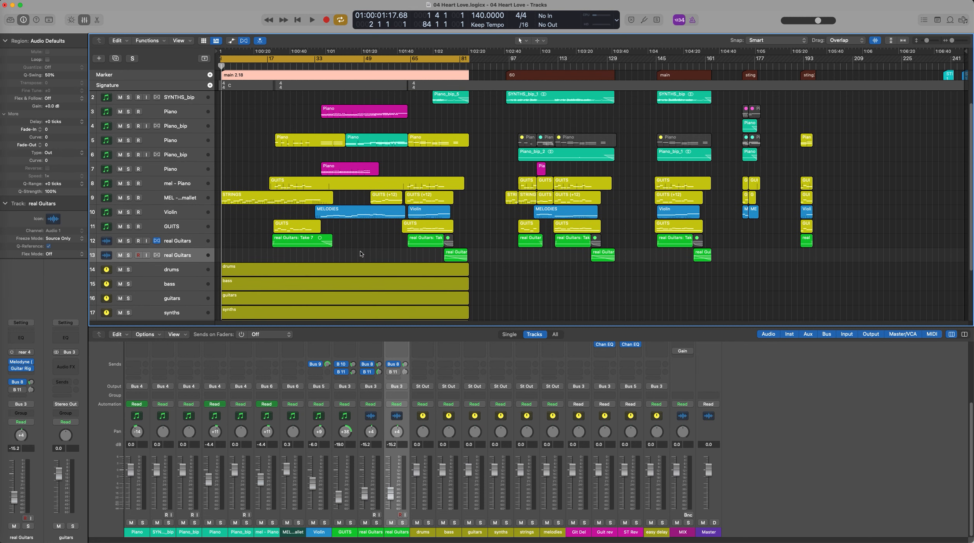
scroll(360, 256, "down", 4)
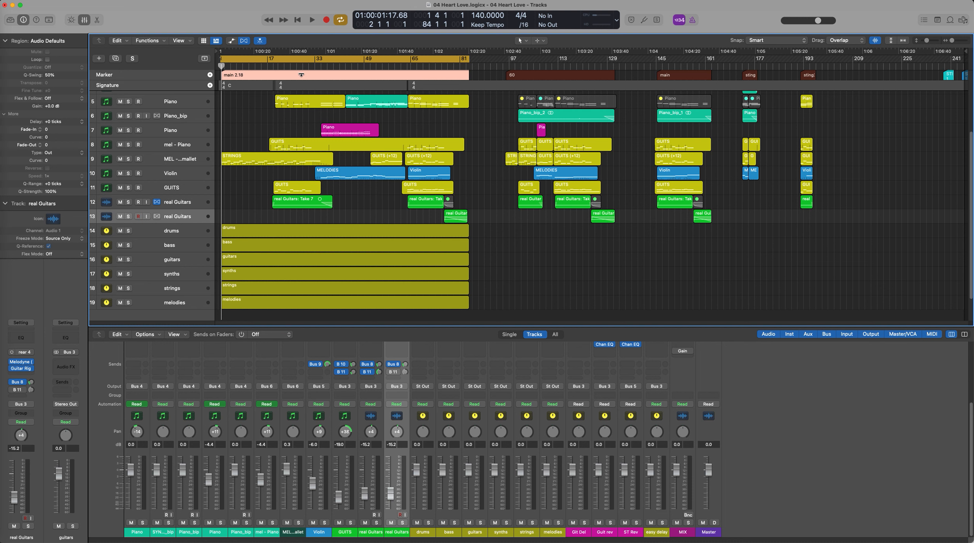
right_click(315, 61)
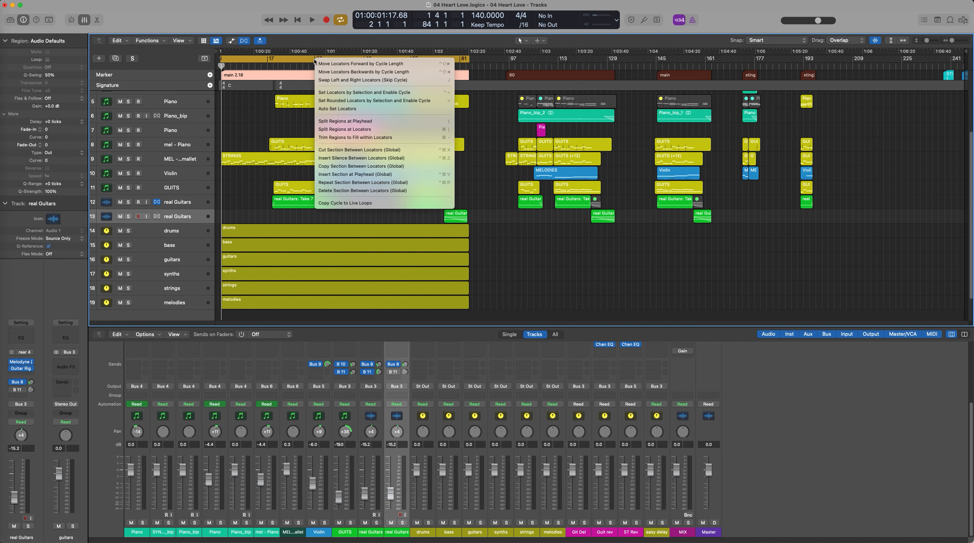
key("Escape")
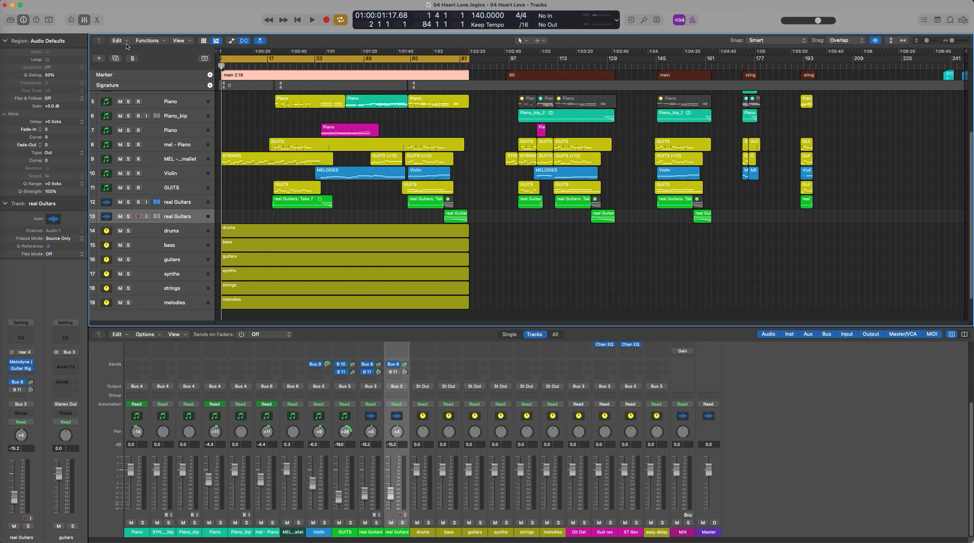
right_click(337, 60)
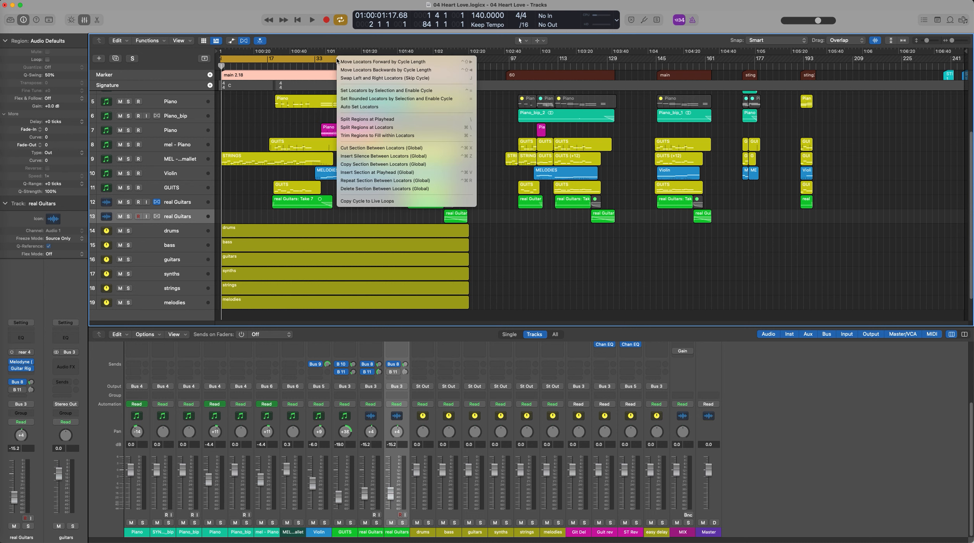
left_click(392, 165)
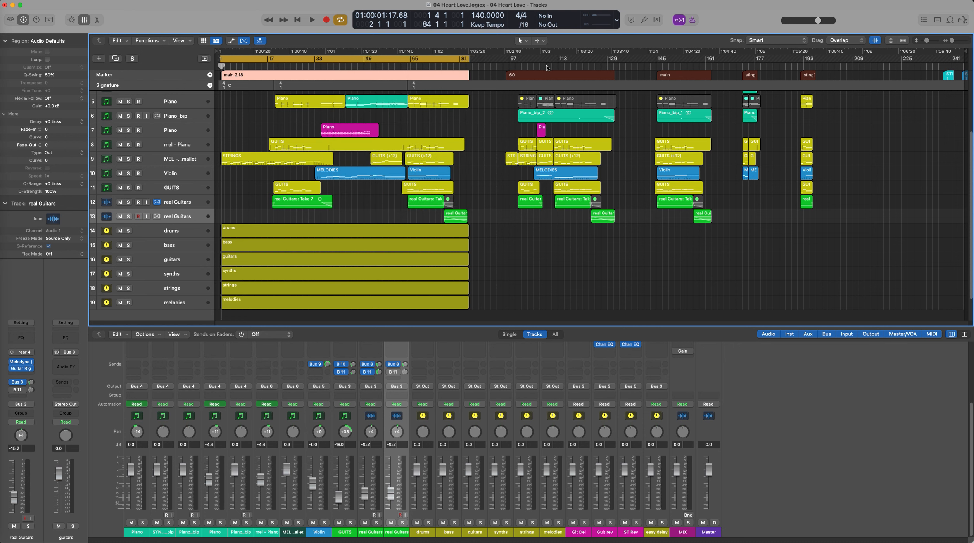
Try to insert the copied section globally at bar 110, inside the 60 marker's section.
left_click(549, 66)
right_click(549, 66)
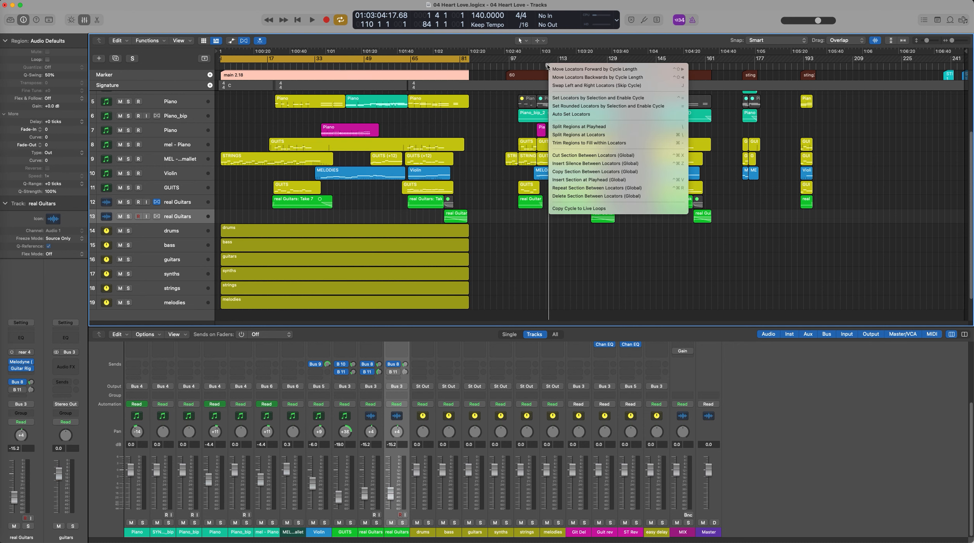
left_click(578, 180)
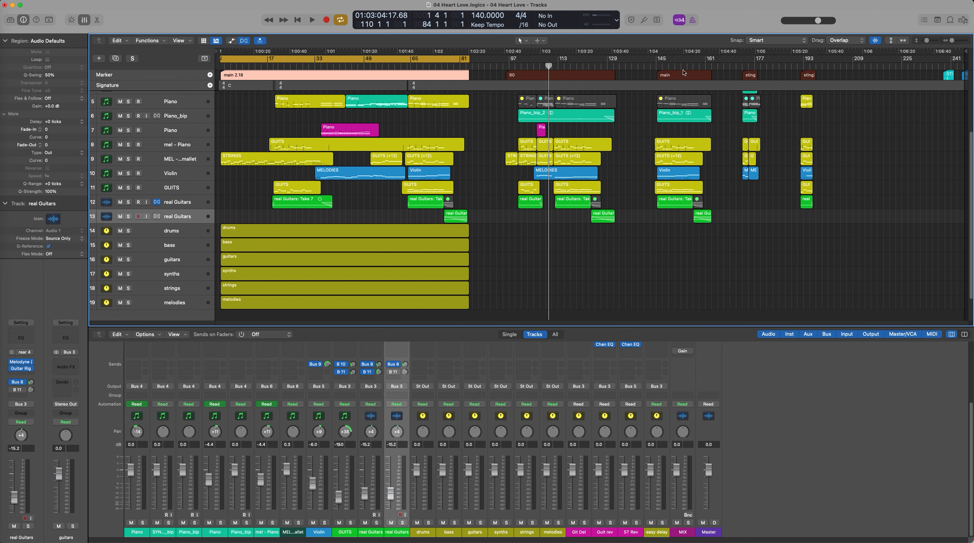
Rename the main marker at bar 145 to 30.
double_click(668, 76)
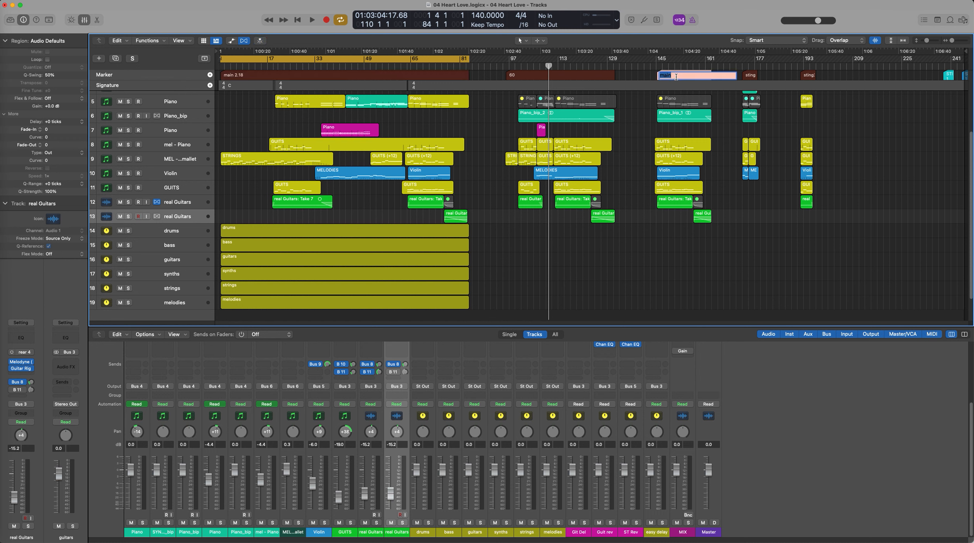
type("30")
key("Return")
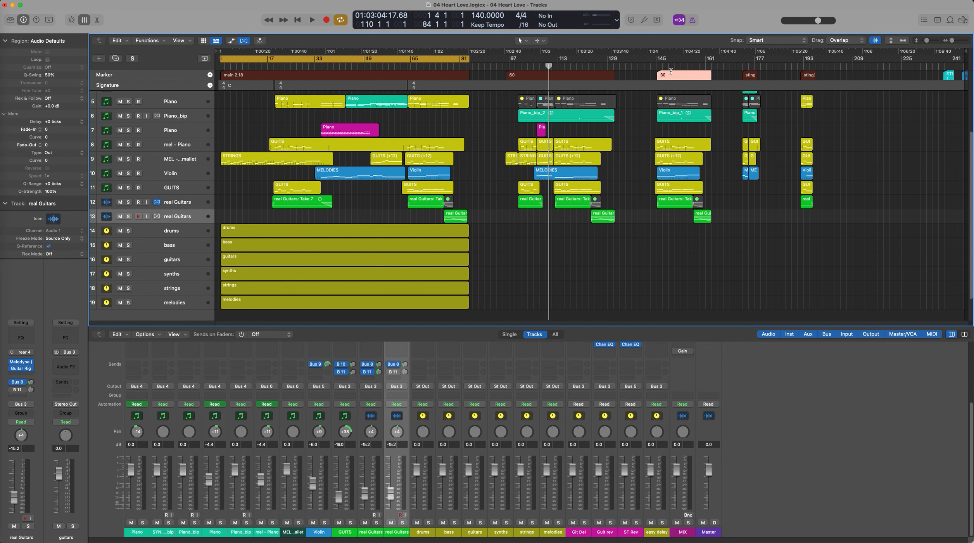
Visit both sting sections with the playhead, leave it at bar 177 and select the first sting marker.
left_click(750, 67)
left_click(810, 67)
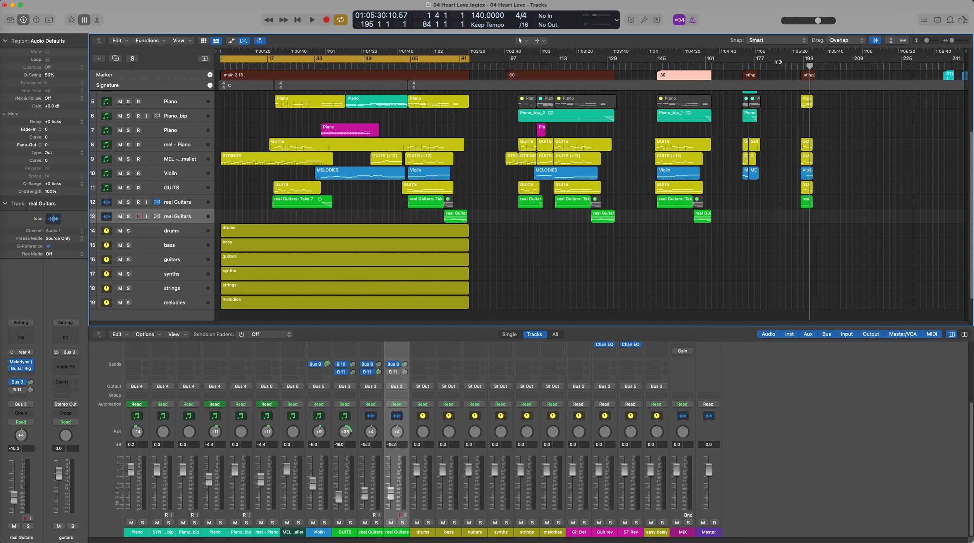
left_click(755, 64)
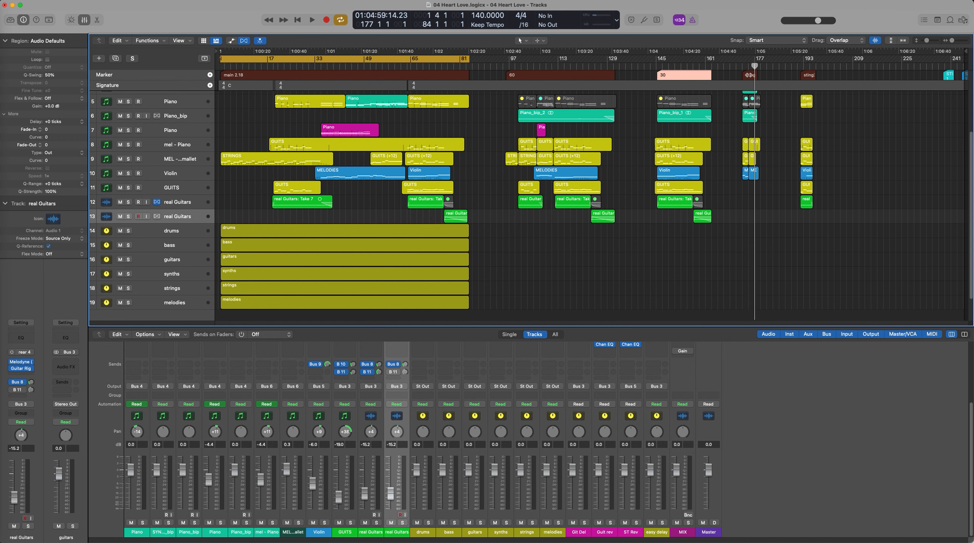
left_click(750, 75)
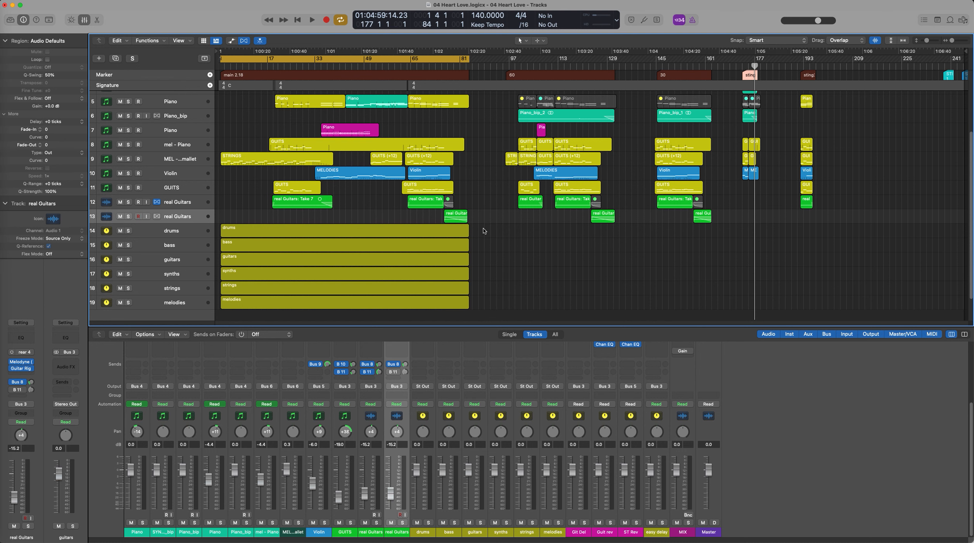
Play a short stretch near bar 79 at the end of the main section, stop it, and place the playhead at bar 75.
scroll(498, 237, "up", 1)
scroll(498, 236, "down", 1)
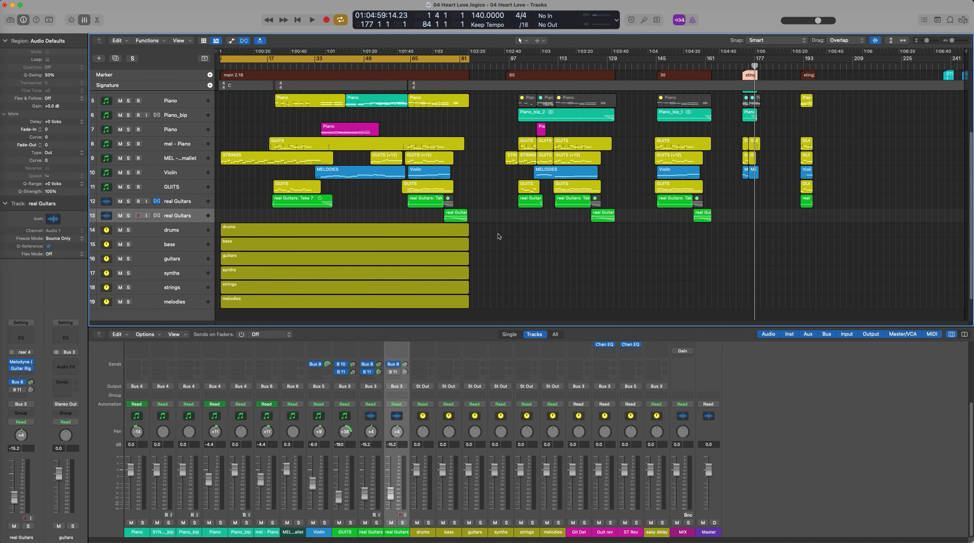
scroll(498, 236, "up", 4)
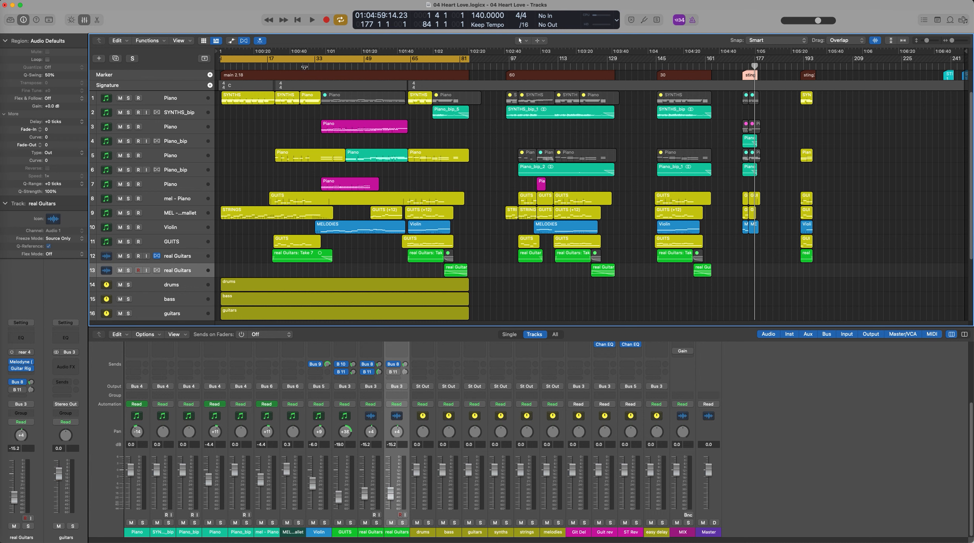
left_click(305, 67)
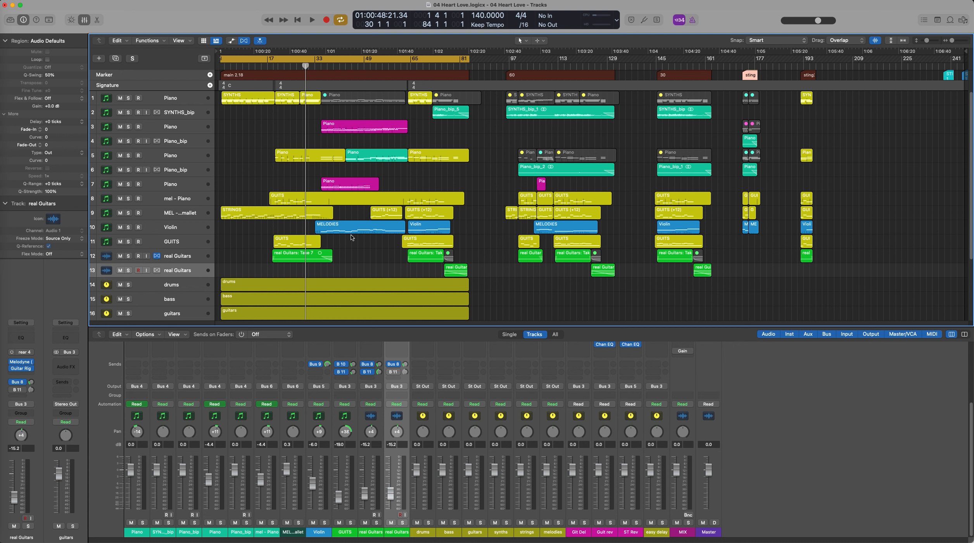
double_click(453, 66)
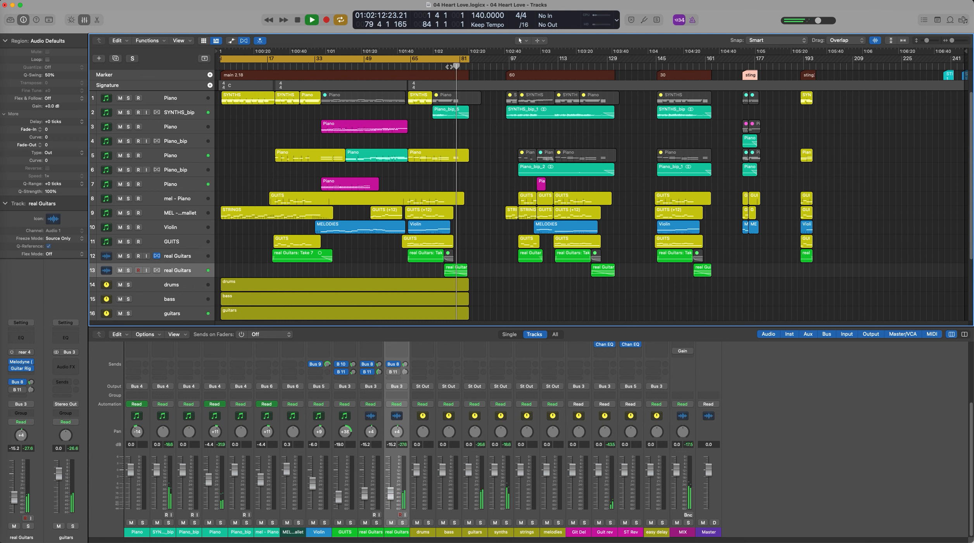
key("space")
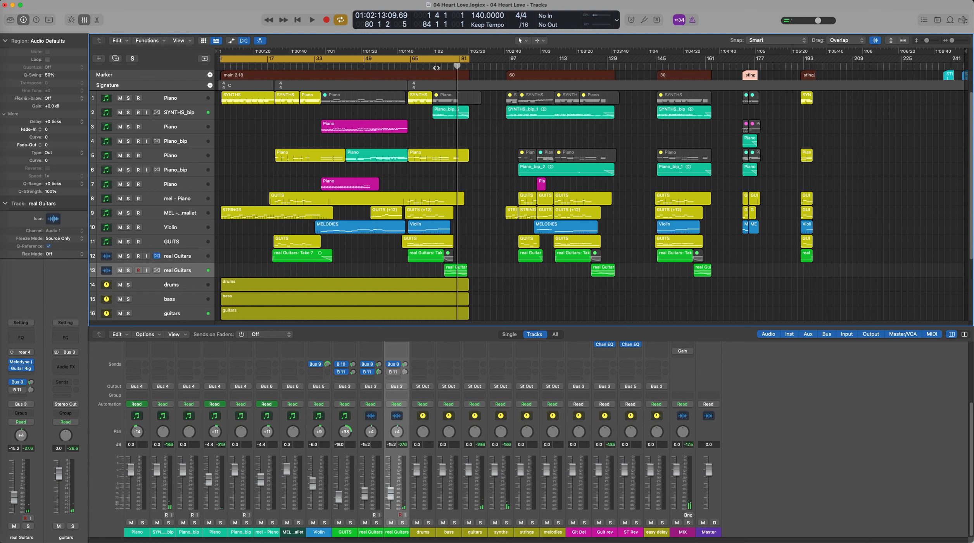
left_click(436, 66)
left_click(442, 66)
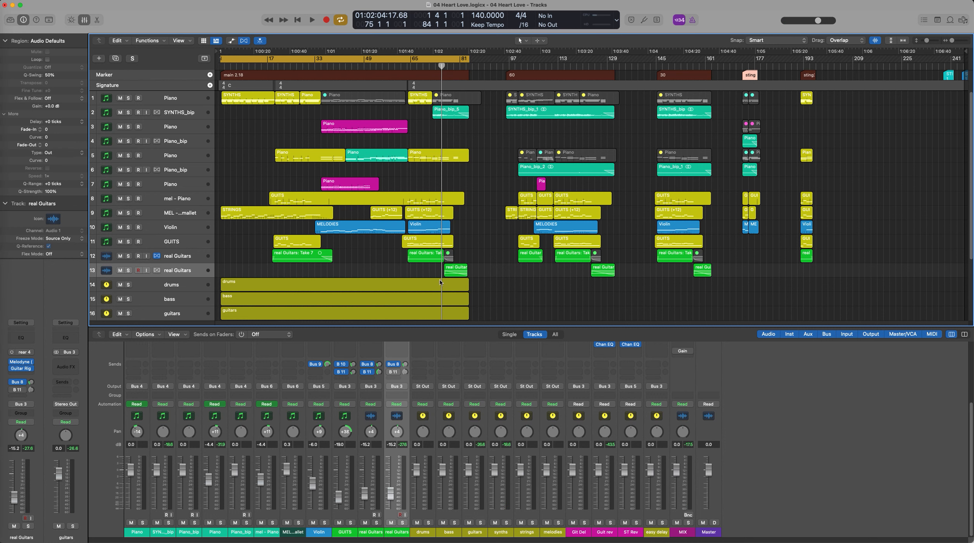
Examine the mixer's inputs, audio effects, sends and faders alongside the instrument and stem tracks.
scroll(444, 277, "down", 2)
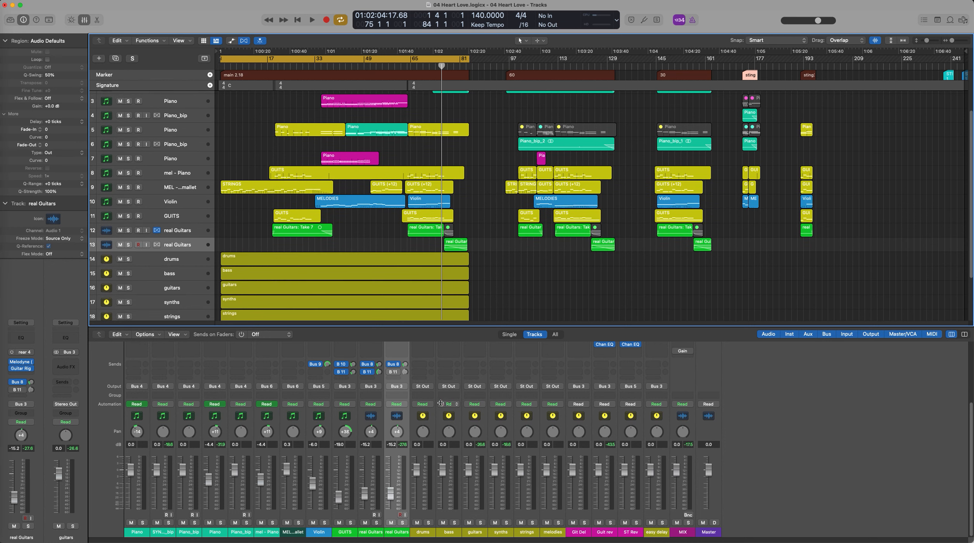
scroll(400, 408, "up", 5)
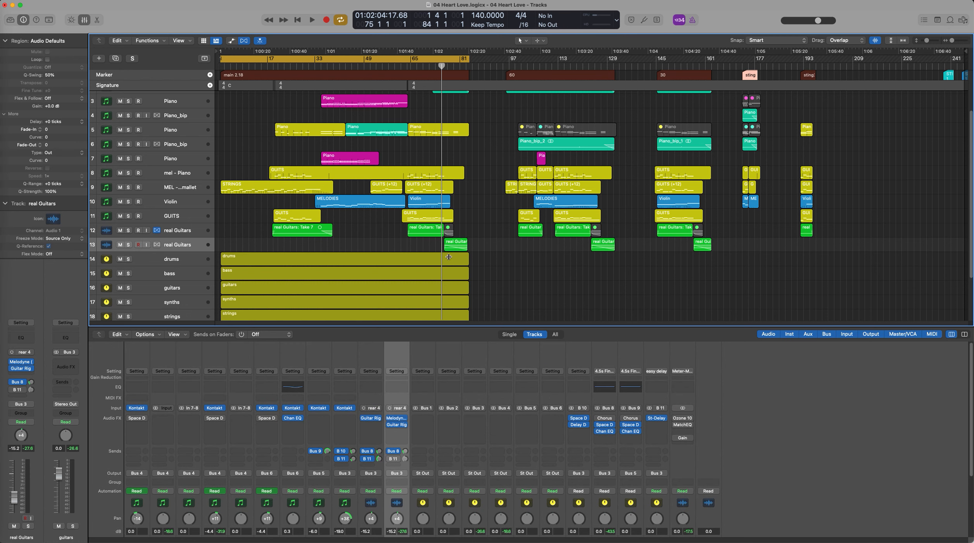
scroll(508, 289, "down", 2)
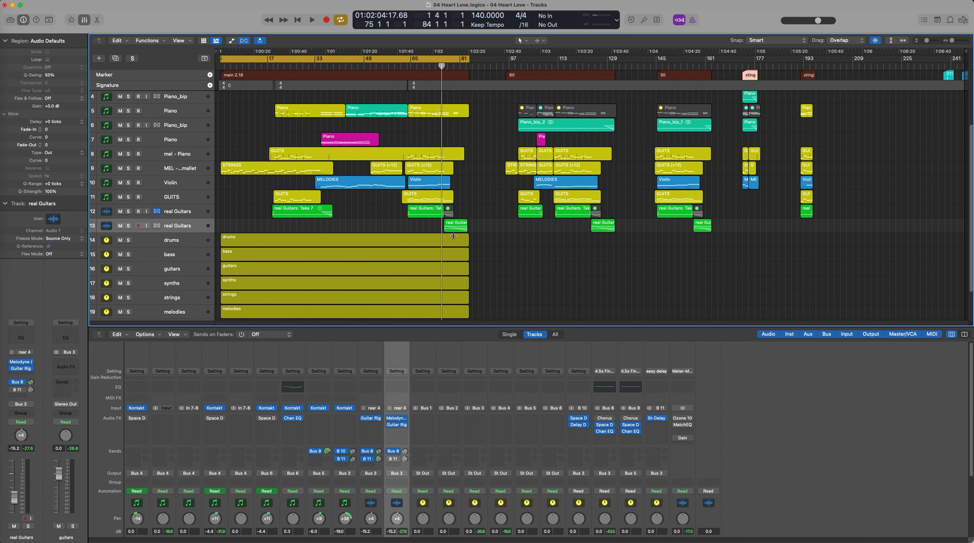
scroll(404, 192, "up", 3)
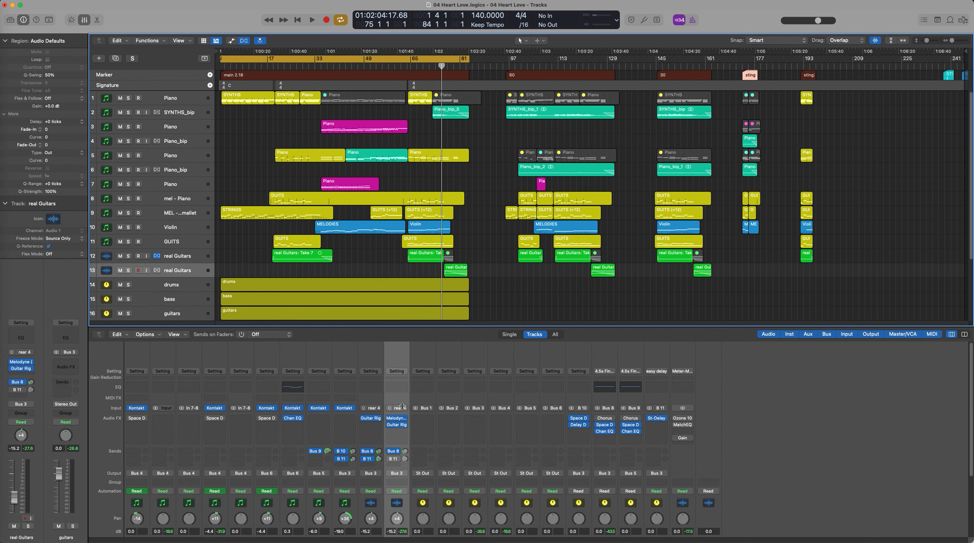
scroll(409, 443, "down", 3)
scroll(409, 444, "down", 2)
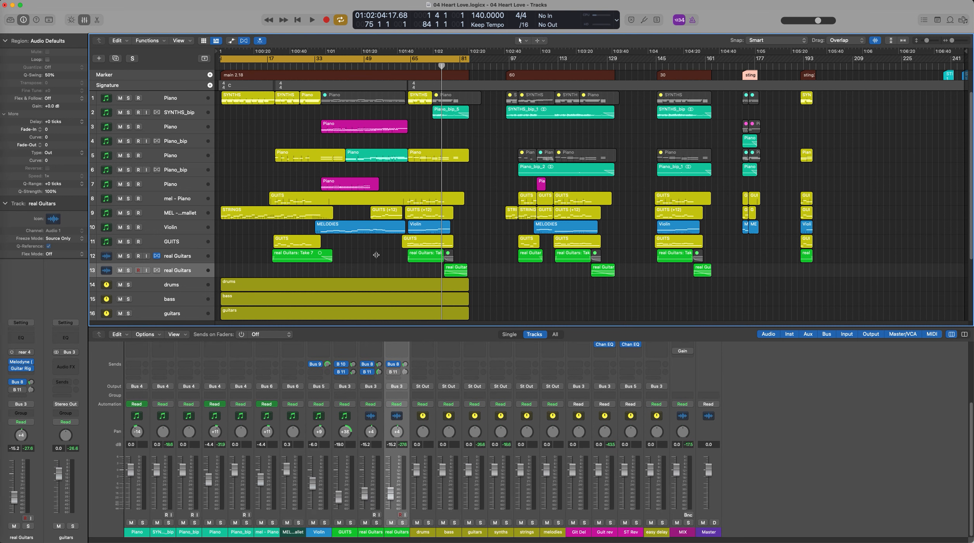
Select the main 2.18 marker and turn cycle mode back on over that section.
left_click(350, 60)
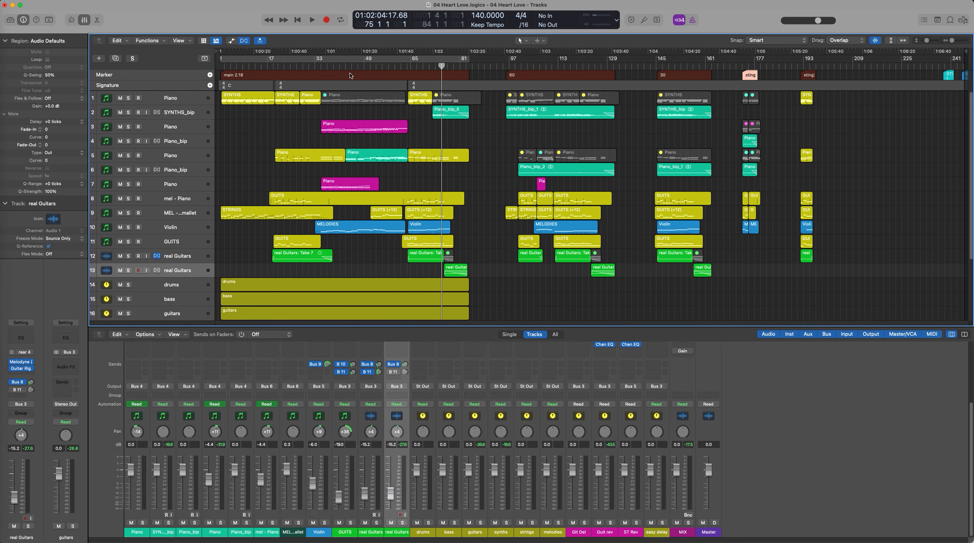
left_click(350, 75)
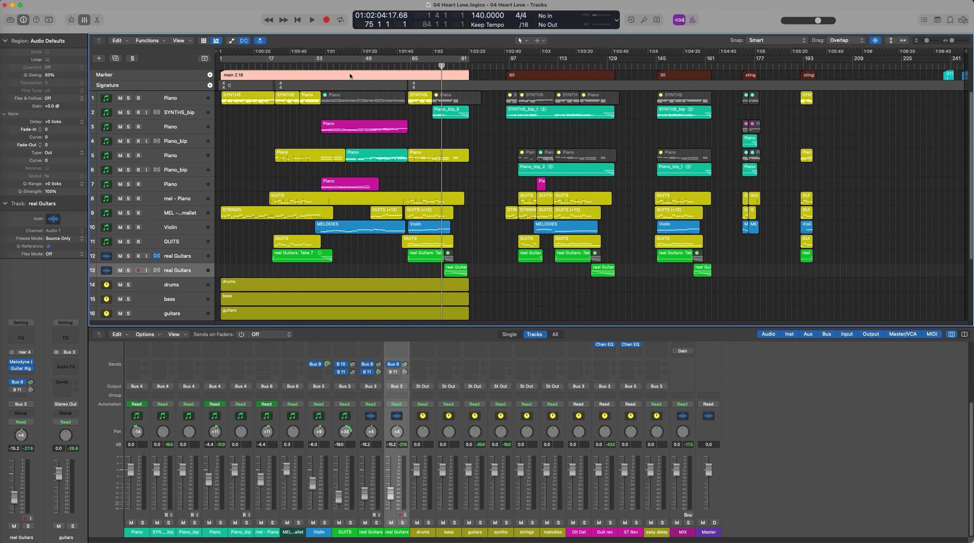
key("c")
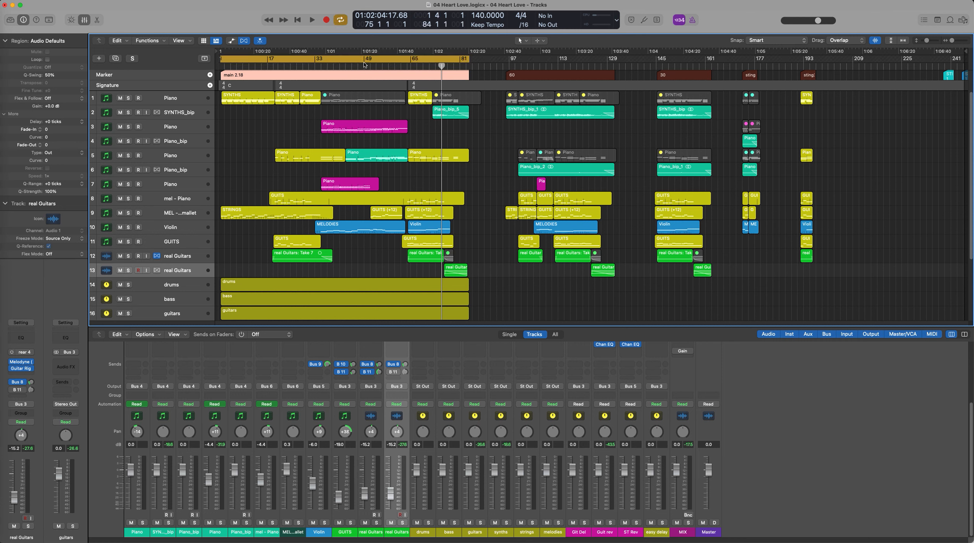
Start a bounce from the MIX channel and accept the offline PCM settings: Wave, 24 Bit, 48000, Interleaved, no normalizing.
scroll(682, 483, "up", 3)
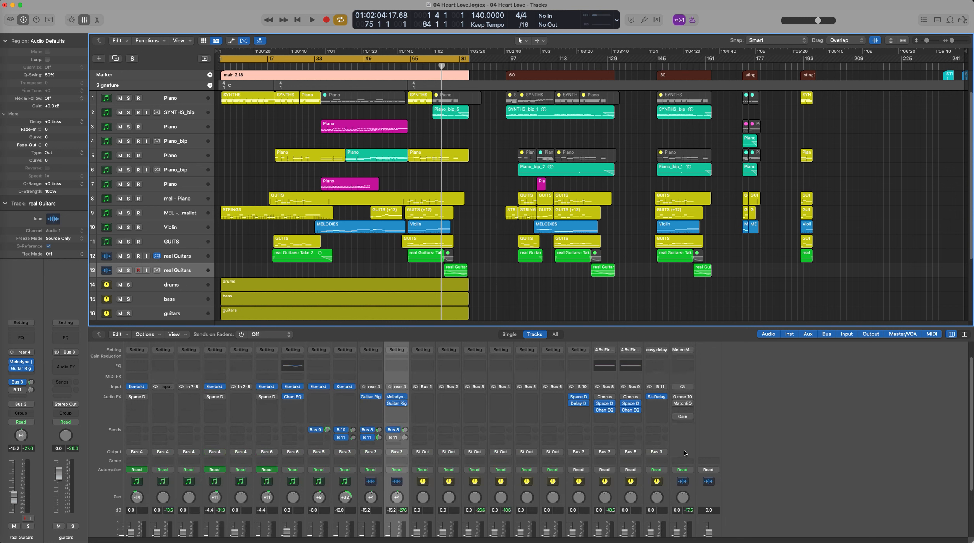
scroll(685, 452, "down", 3)
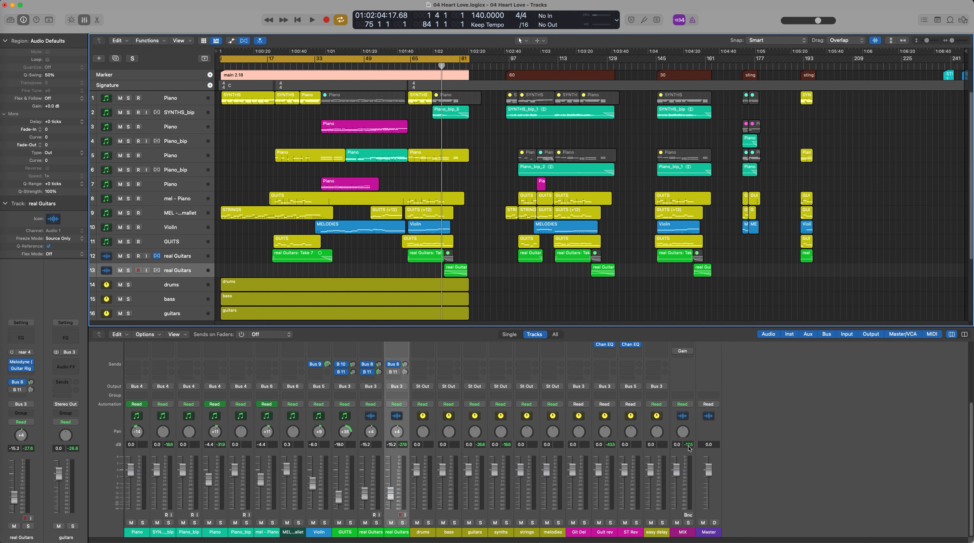
left_click(689, 516)
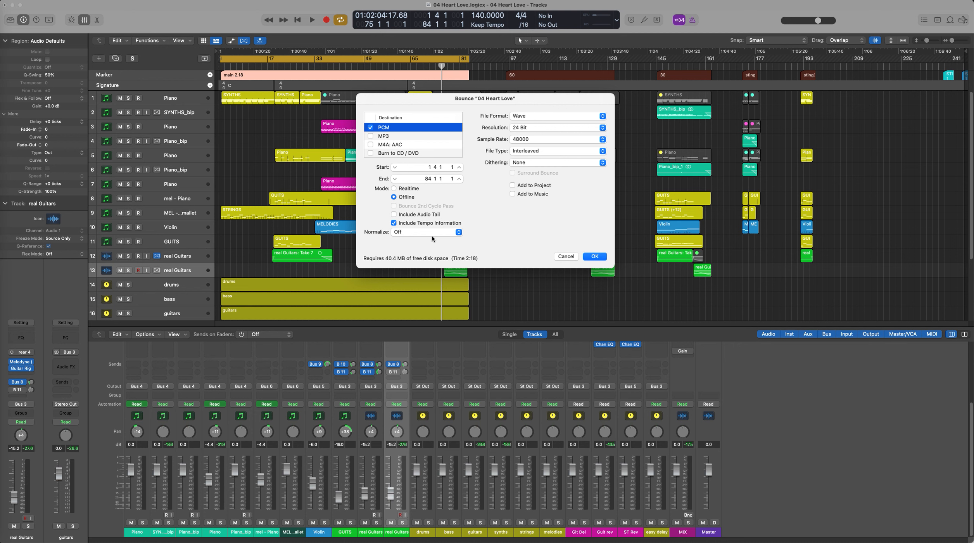
left_click(594, 257)
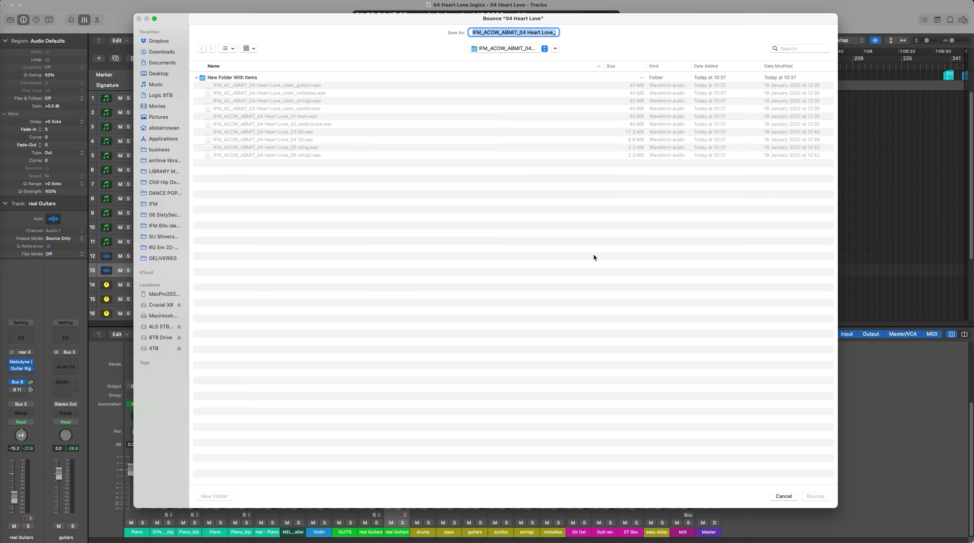
Reuse the existing main file's name, IFM_ACOW_ABMIT_04 Heart Love_01 main.wav, and bounce the mix into the song's delivery folder.
left_click(197, 77)
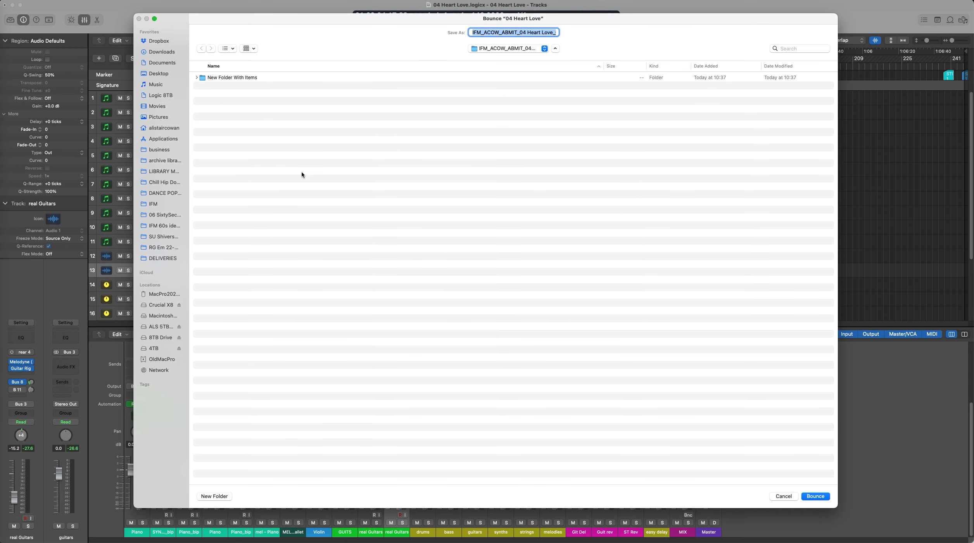
left_click(196, 76)
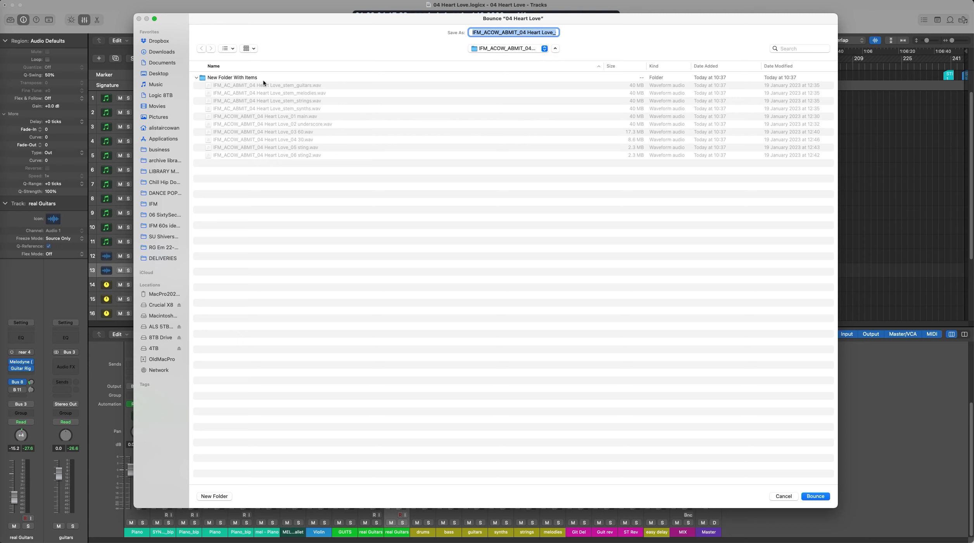
left_click(257, 115)
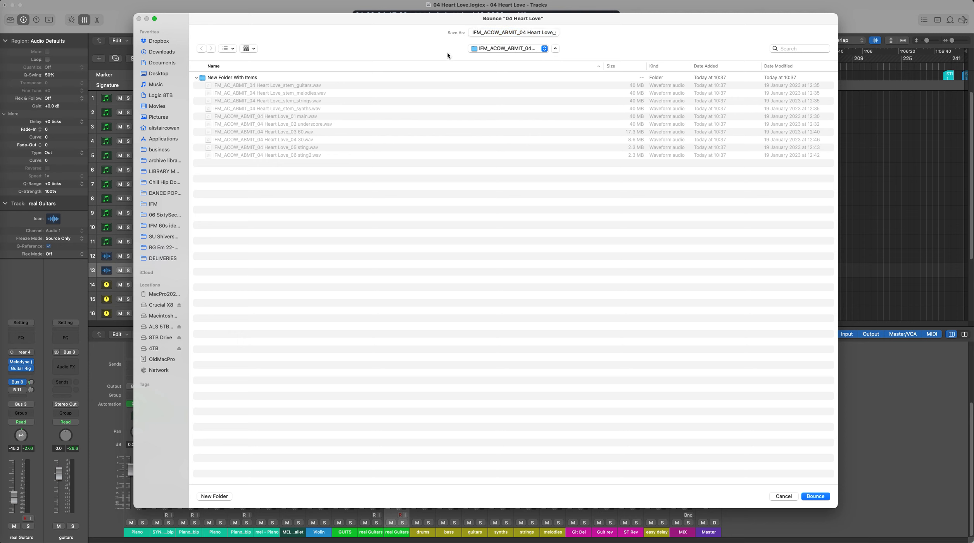
left_click_drag(473, 31, 575, 34)
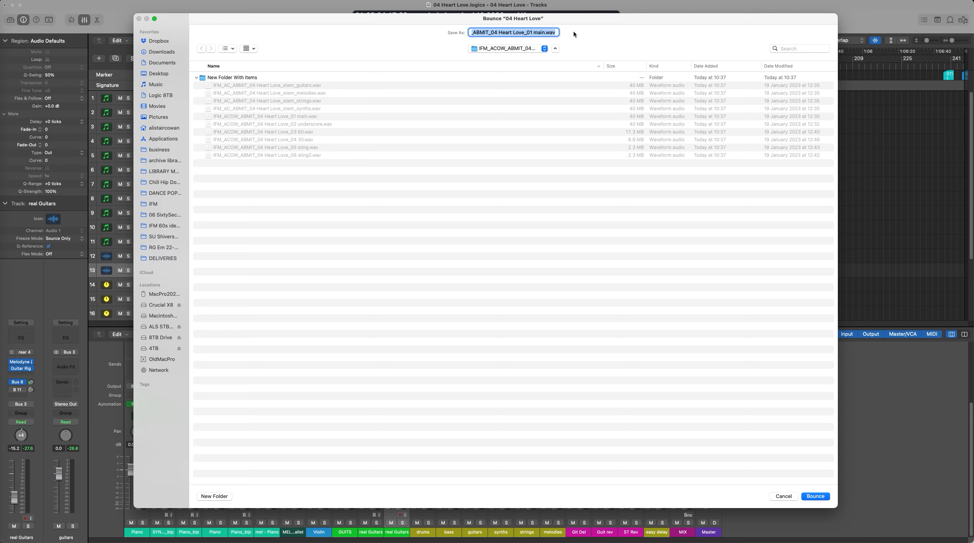
left_click(528, 32)
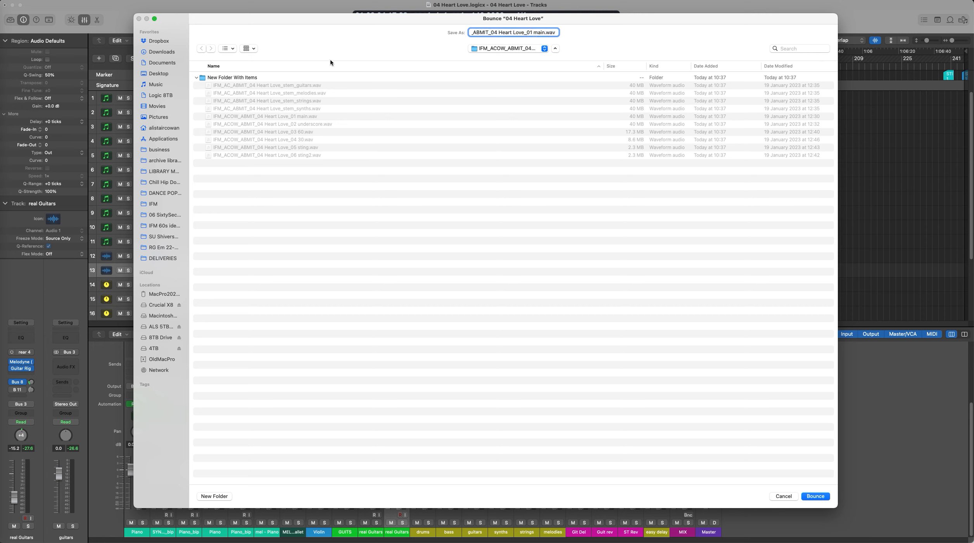
left_click(196, 77)
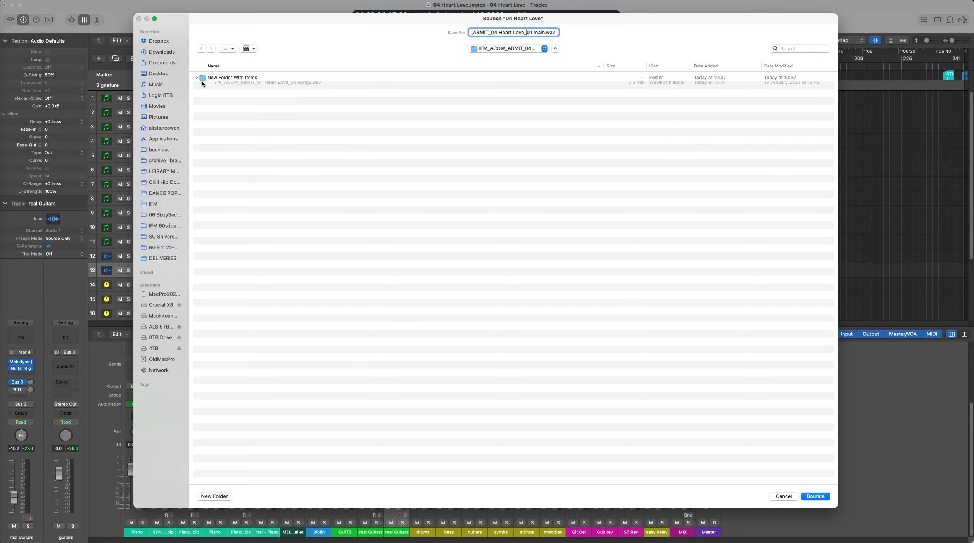
left_click(481, 163)
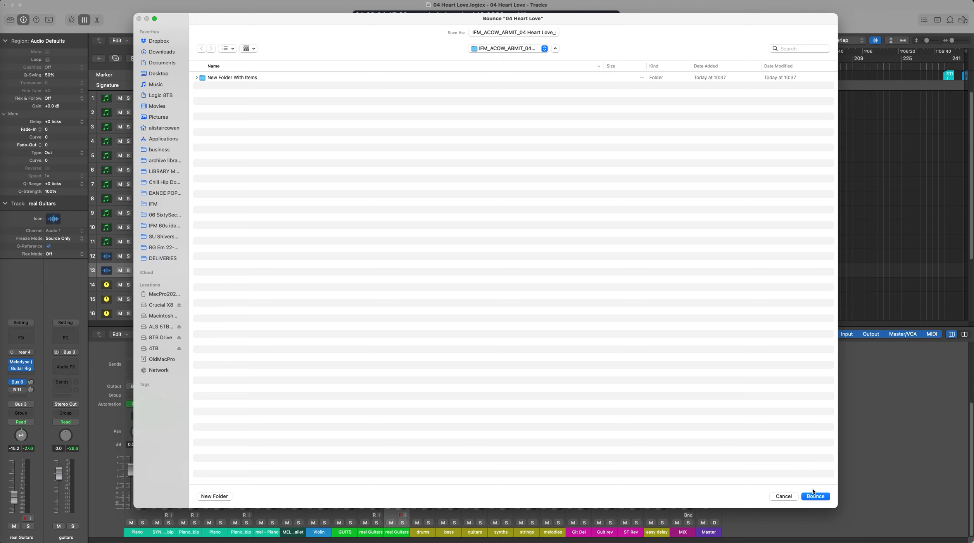
left_click(816, 497)
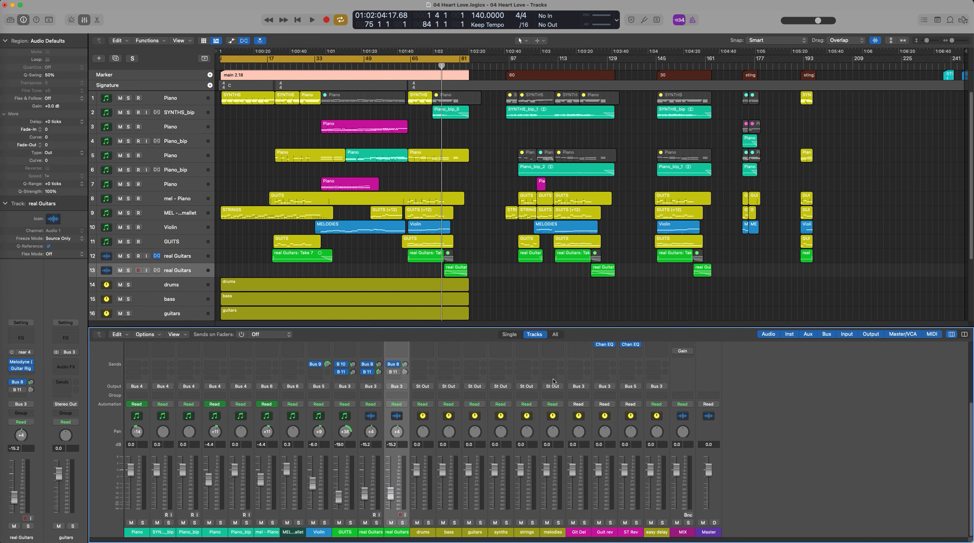
Mute the melodies stem track and start another mix bounce with the same 24 Bit, 48000 Wave settings.
scroll(362, 269, "down", 4)
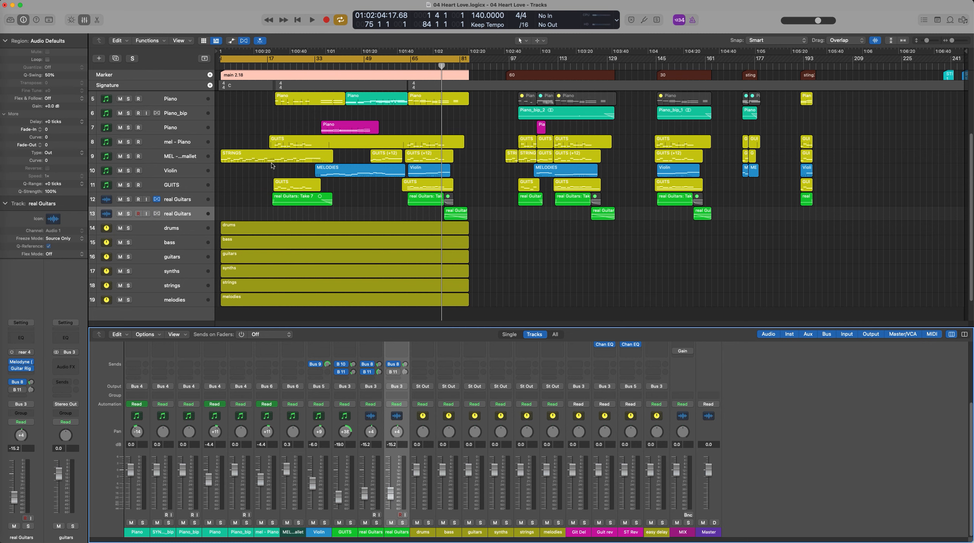
left_click(121, 300)
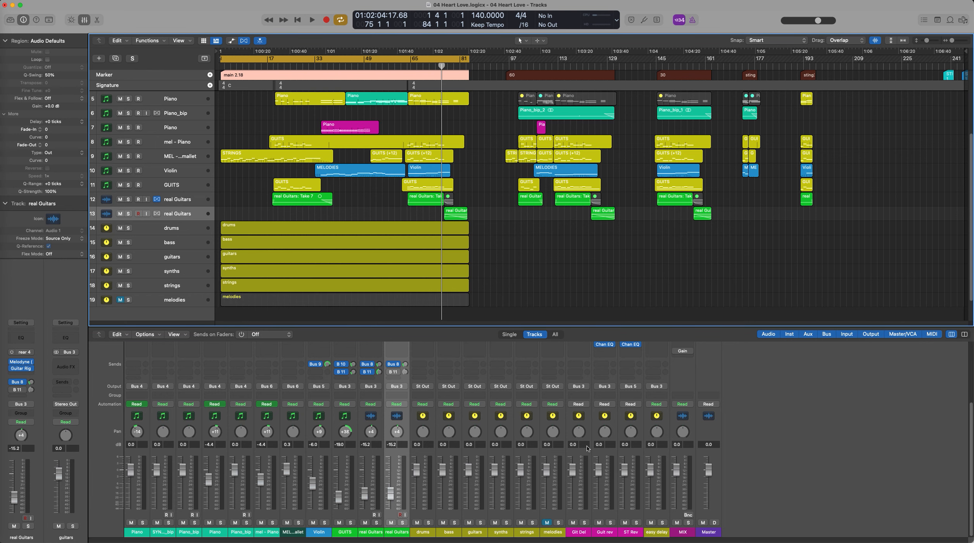
left_click(688, 515)
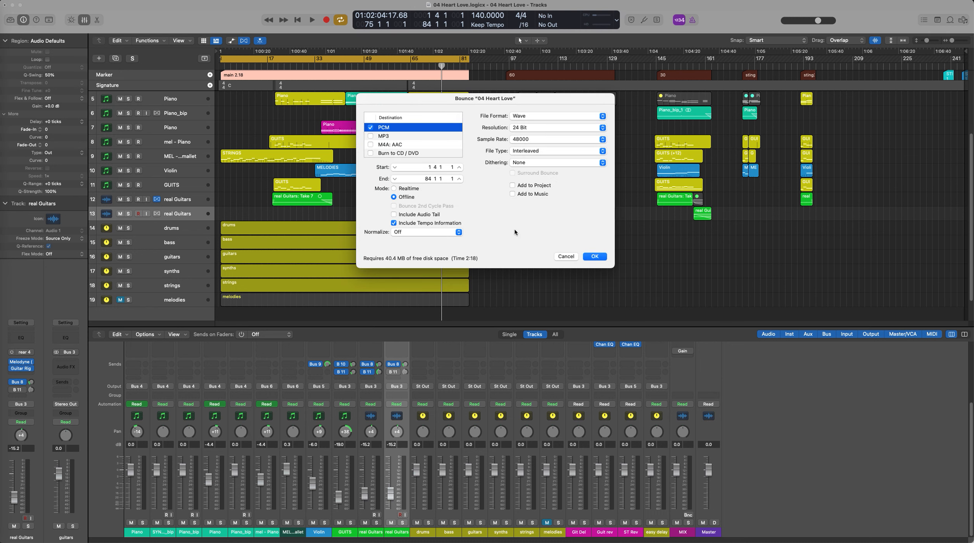
left_click(595, 258)
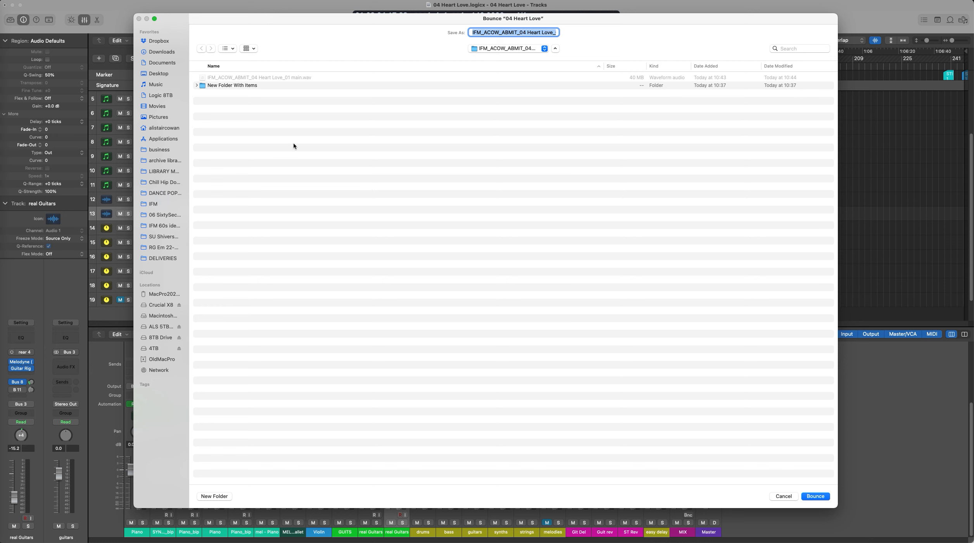
Name the bounce IFM_ACOW_ABMIT_04 Heart Love_02 underscore.wav after the existing underscore file and bounce it outside the subfolder.
left_click(196, 84)
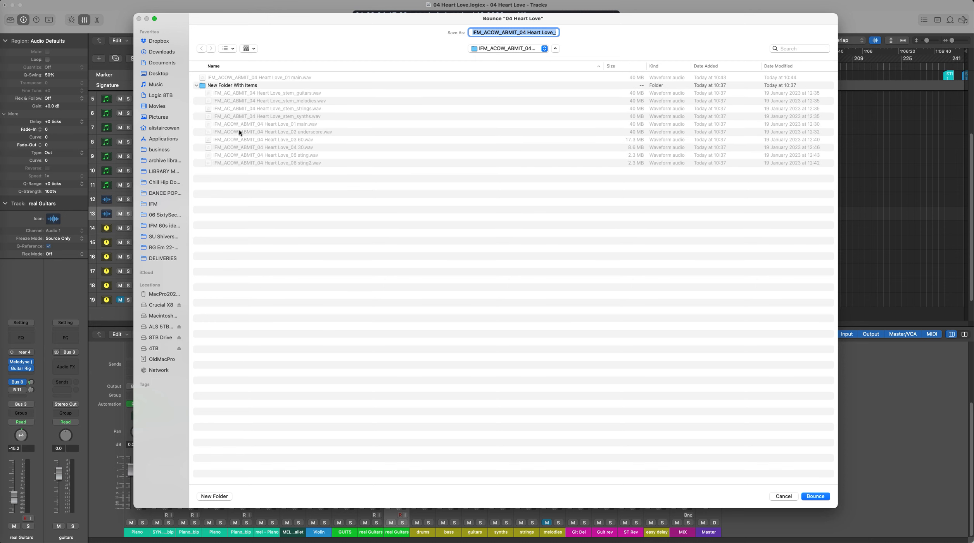
left_click(307, 130)
left_click(197, 85)
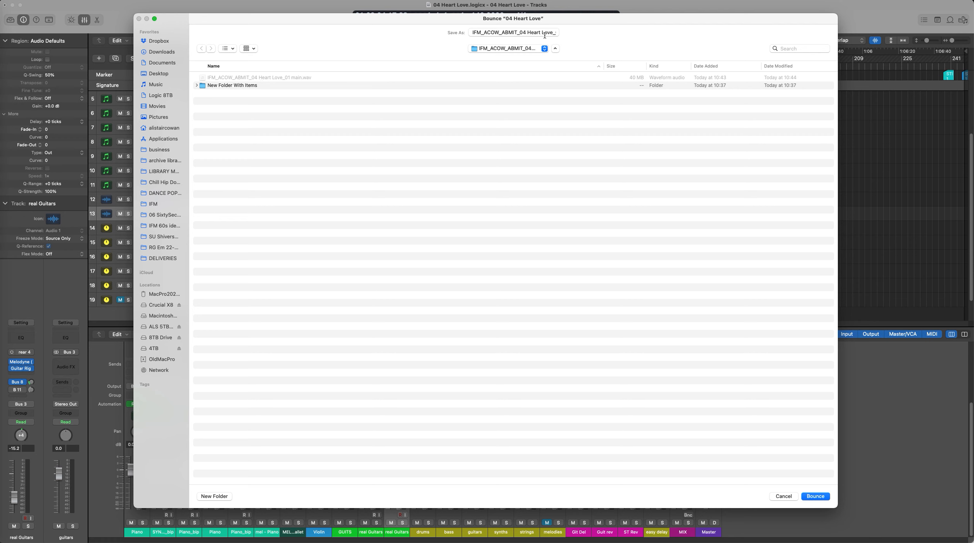
left_click_drag(545, 32, 563, 30)
left_click(520, 33)
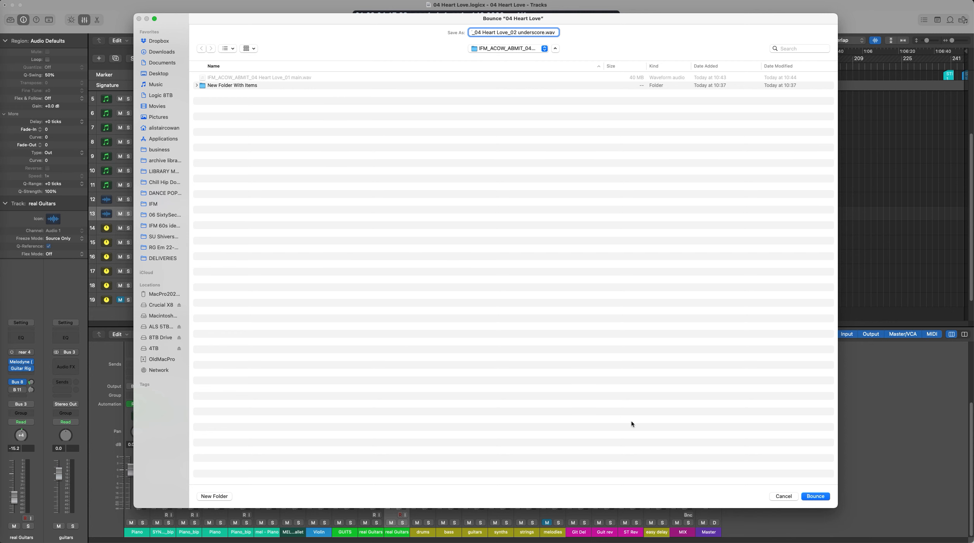
left_click(815, 496)
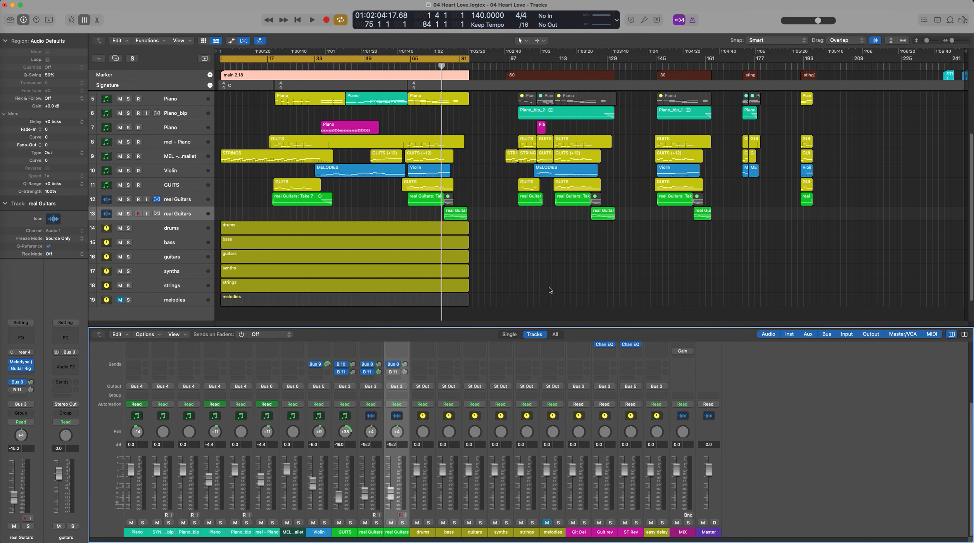
Unmute the melodies track and select all six stem tracks from drums to melodies.
left_click(121, 300)
left_click(179, 299)
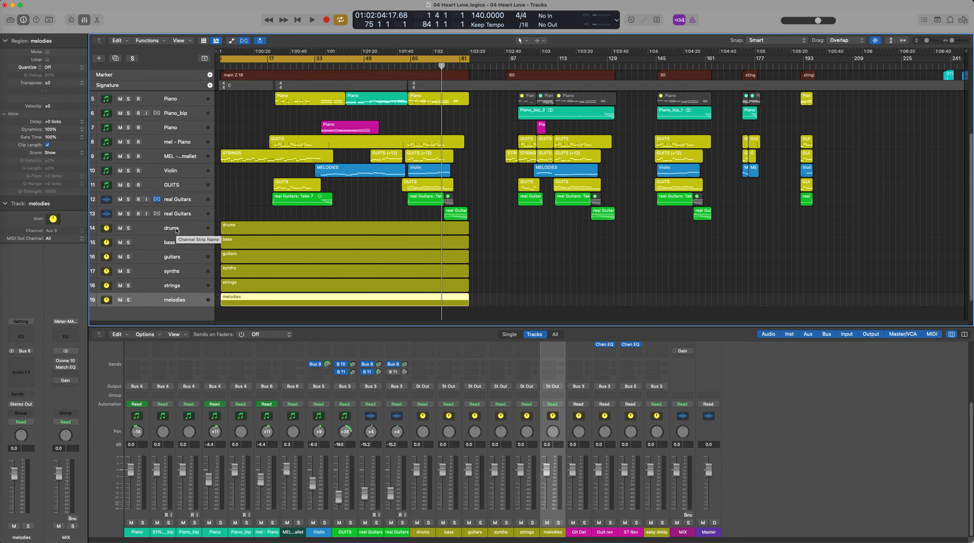
left_click(412, 506, "shift")
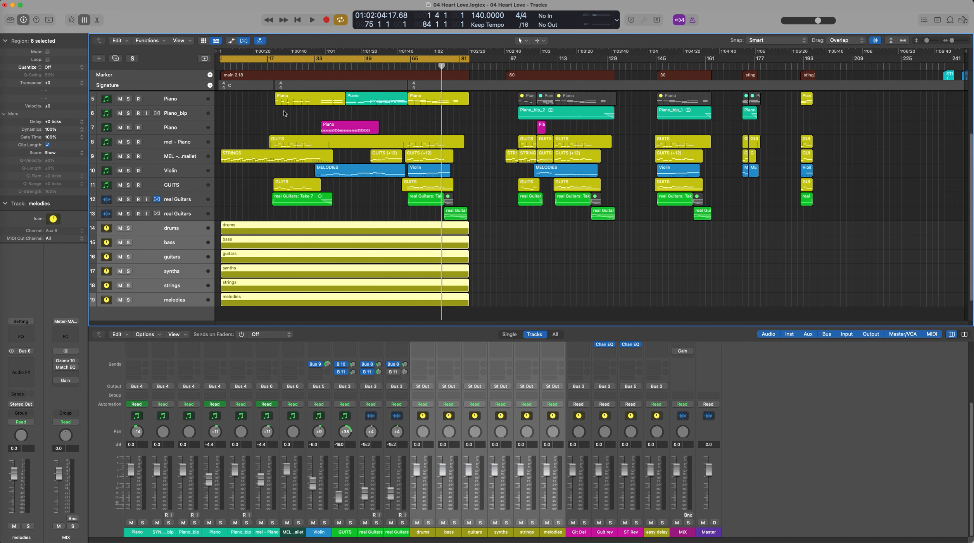
Select the main 2.18 marker again and switch the cycle range off and on over it for the stem export.
left_click(332, 76)
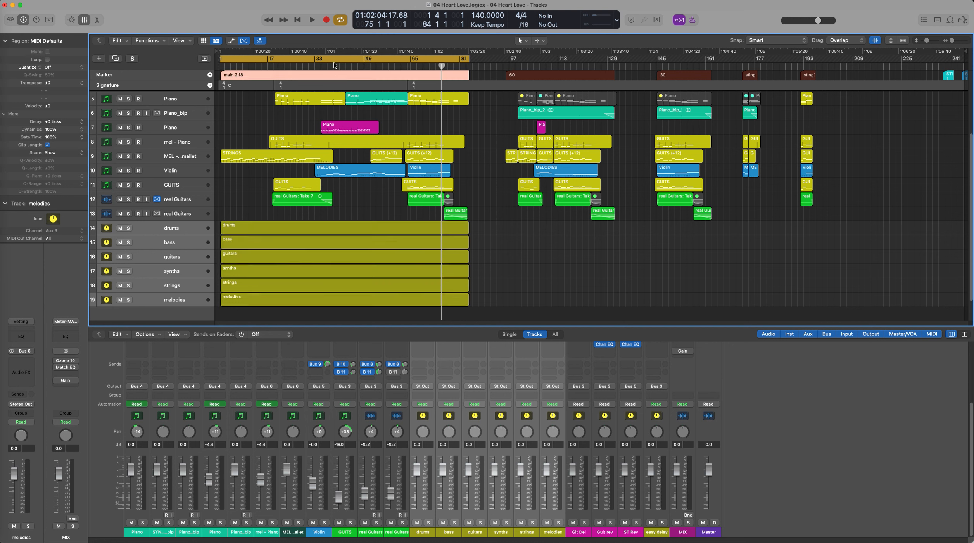
left_click(336, 64)
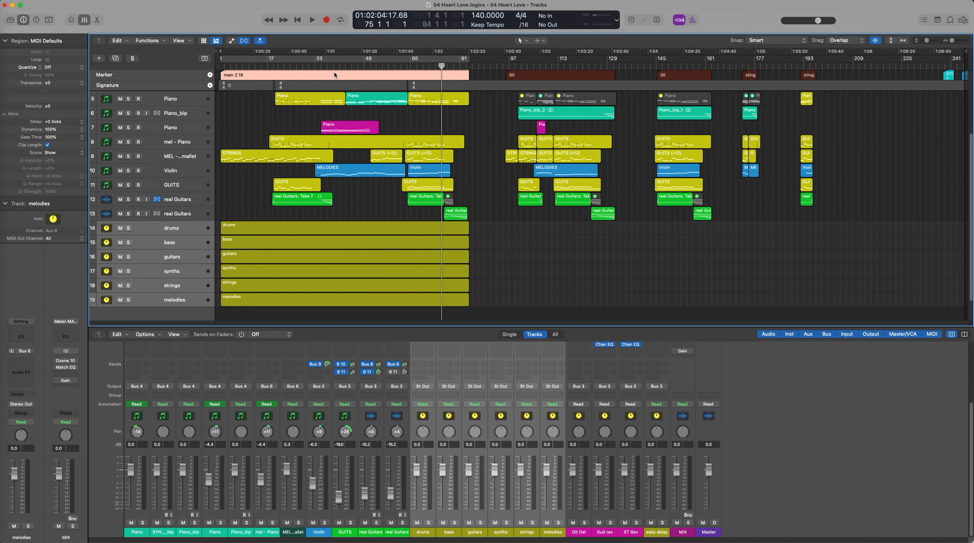
key("c")
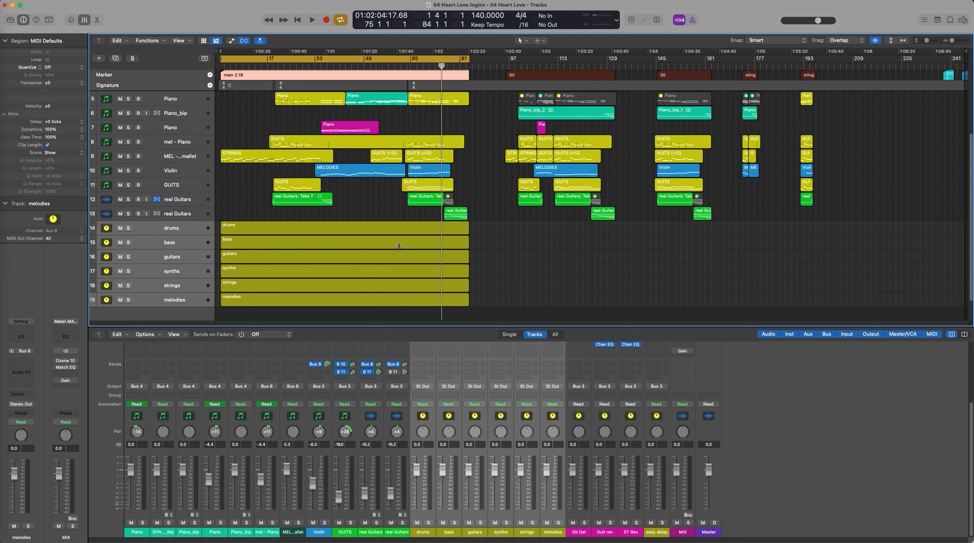
Open the export settings for the six selected stem tracks as audio files.
left_click(40, 1)
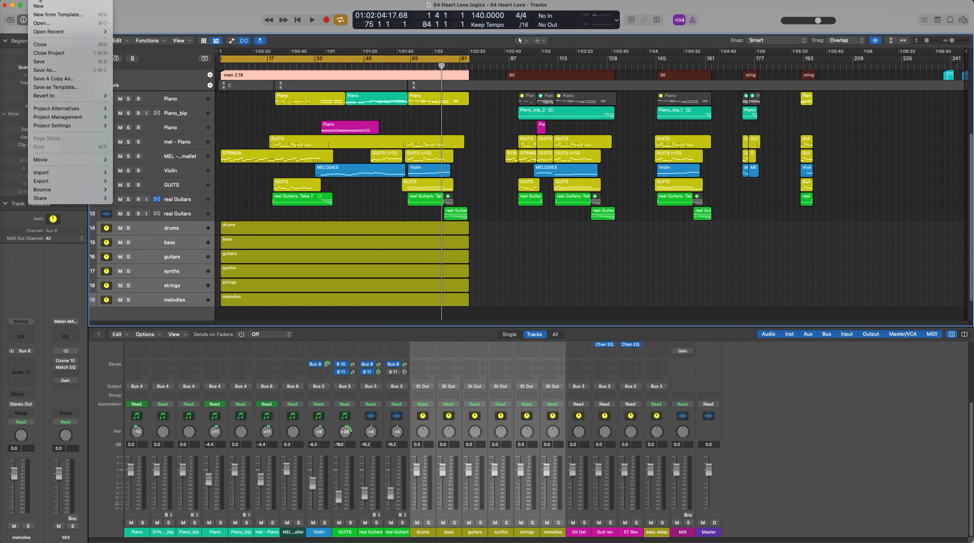
mouse_move(66, 183)
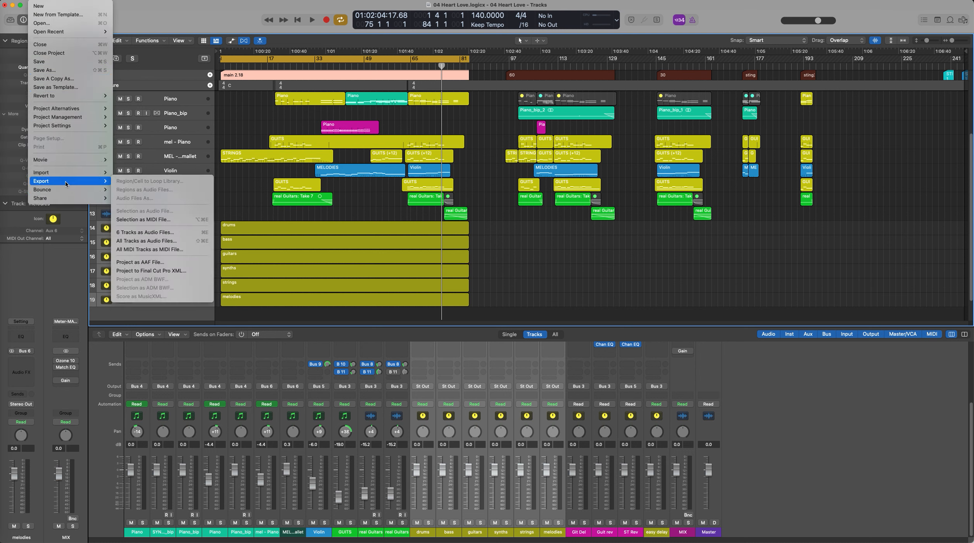
left_click(149, 233)
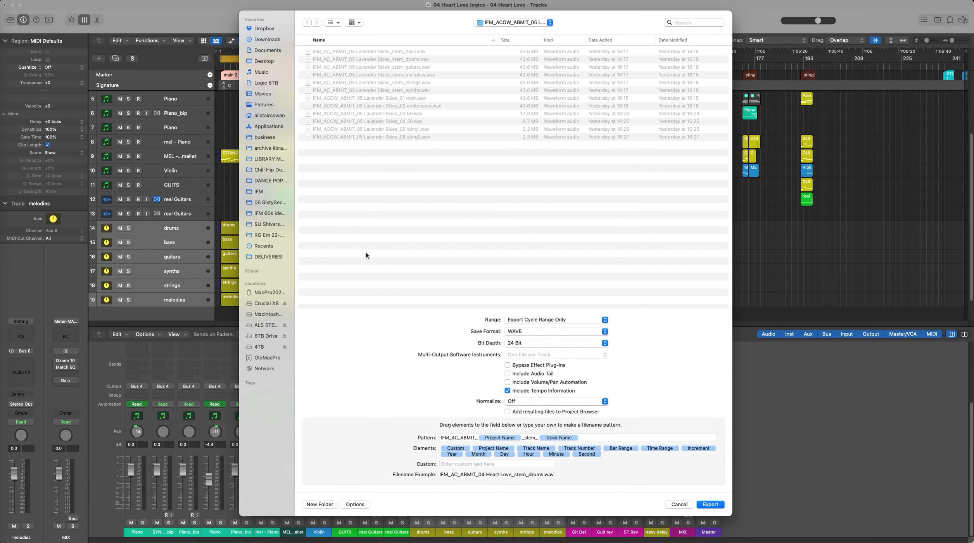
Set the export destination to the IFM_ACOW_ABMIT_04 Heart Love_STEMS and CUTS folder inside DELIVERIES.
left_click(551, 22)
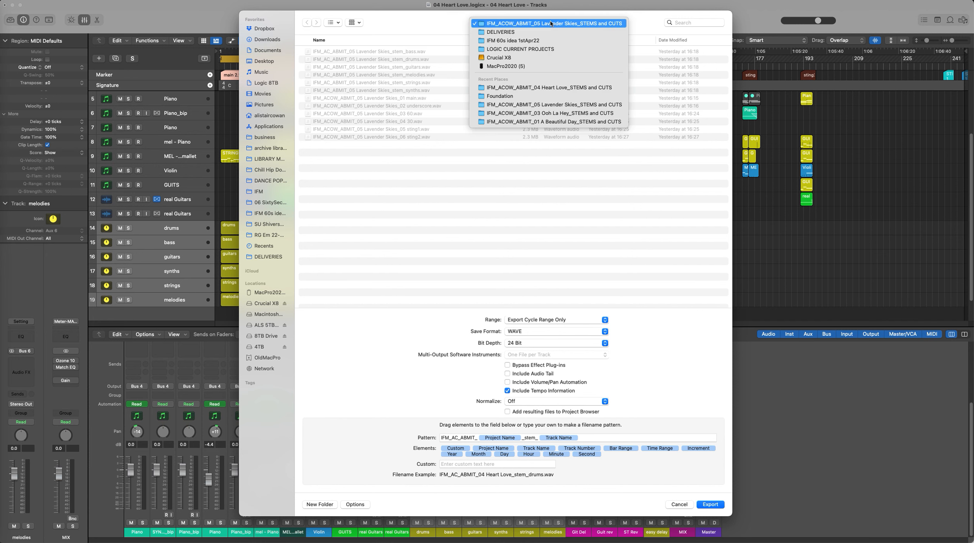
left_click(439, 24)
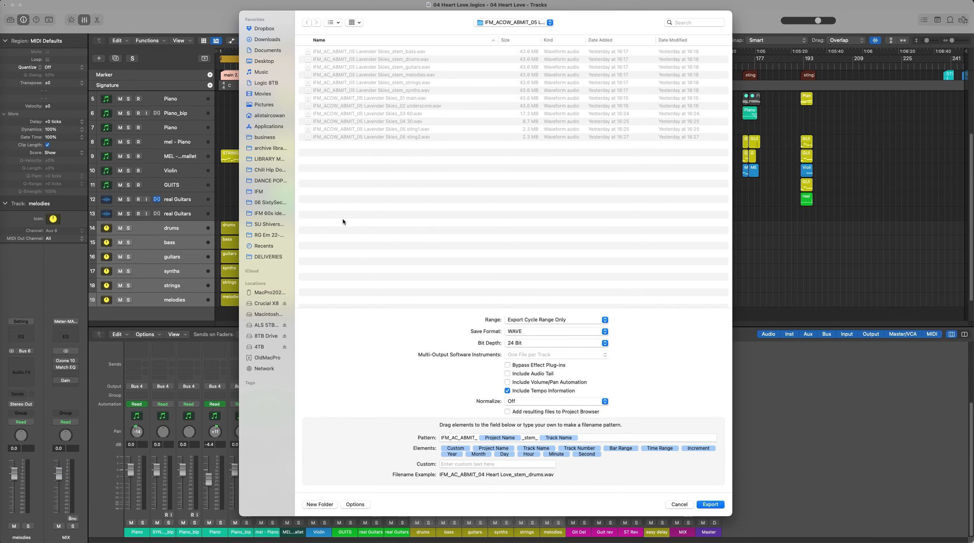
left_click(266, 258)
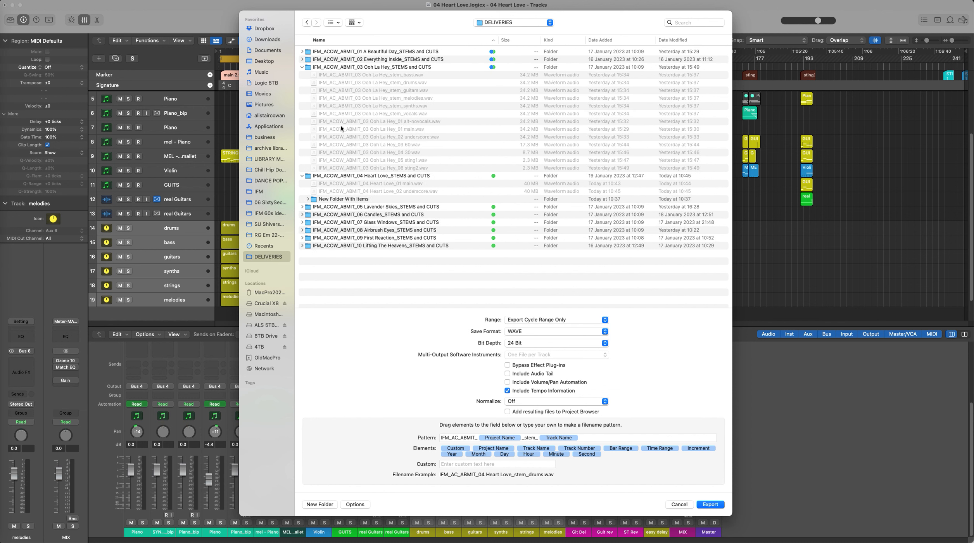
double_click(309, 173)
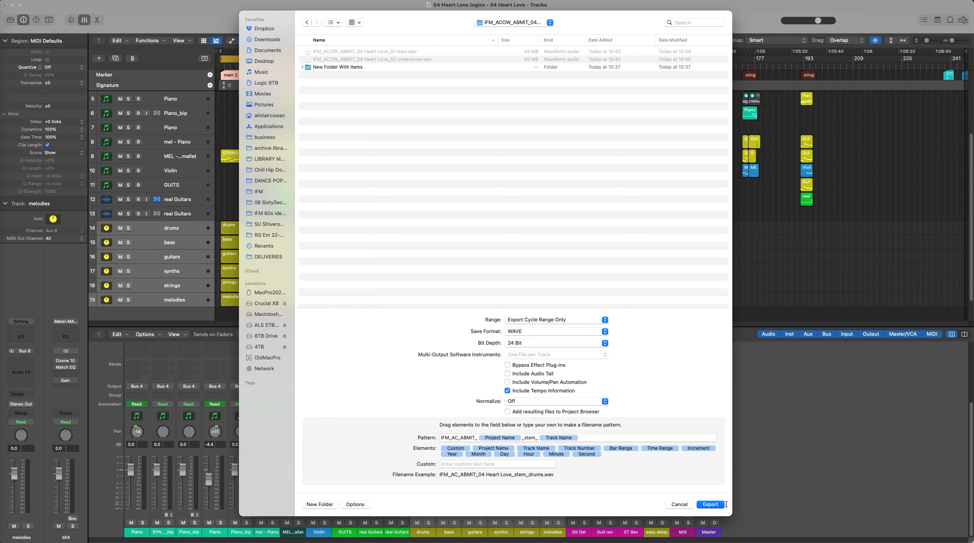
Export the six stem tracks as 24-bit WAVE files for the cycle range only.
left_click(711, 504)
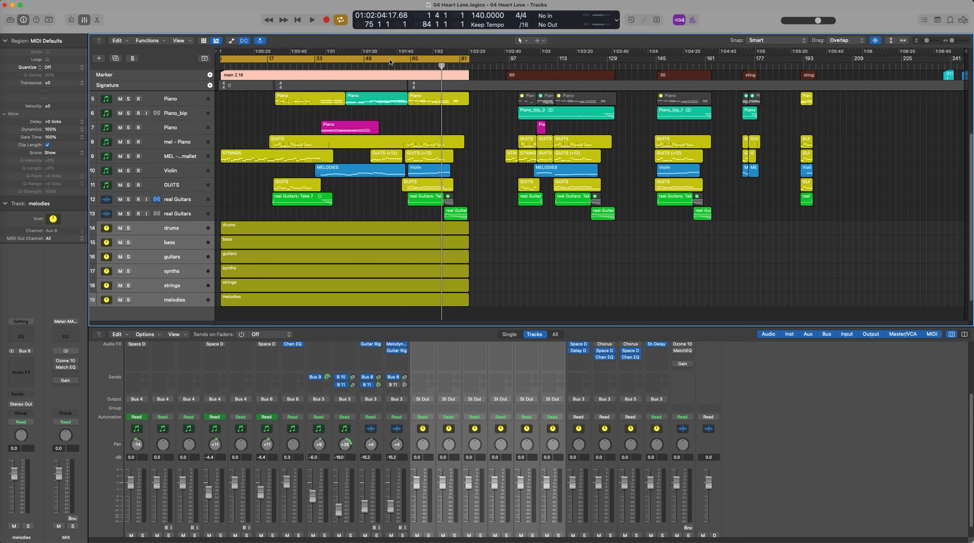
Select the 60 marker, set the cycle range to its length, and switch the cycle off and on.
left_click(575, 76)
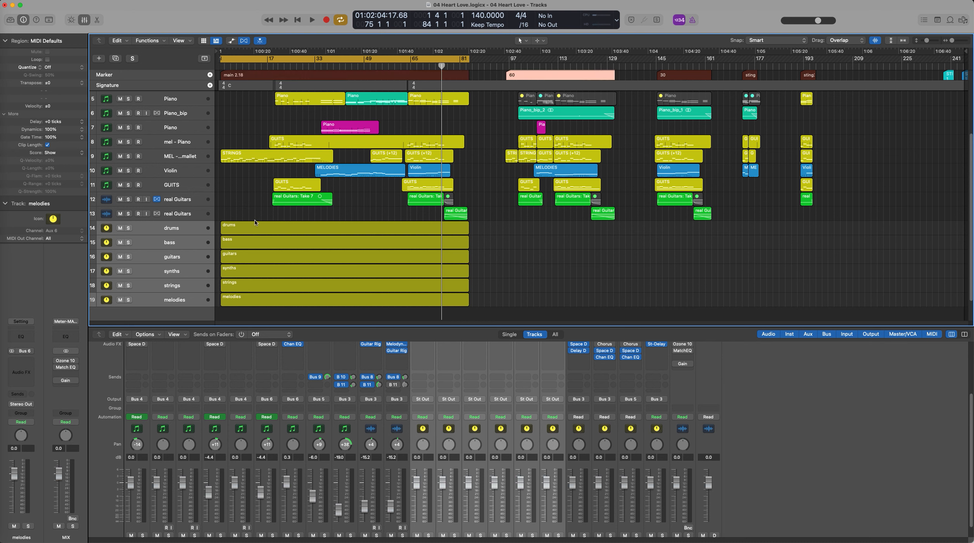
left_click(550, 76)
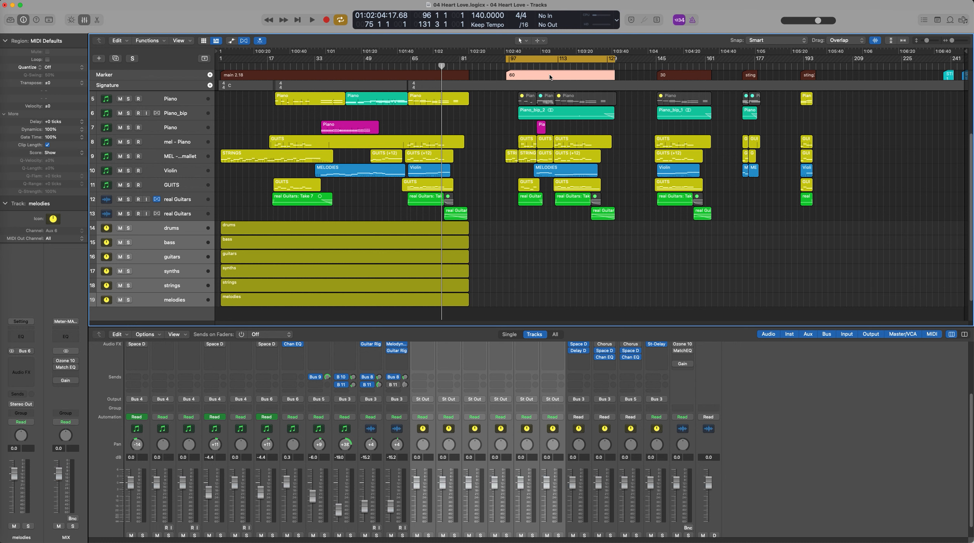
left_click(530, 60)
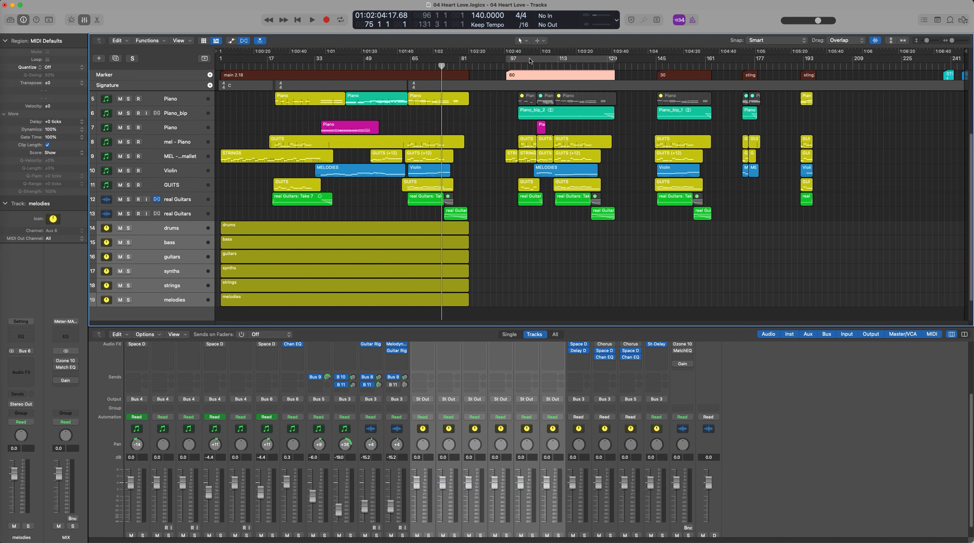
key("super+Right")
key("super+Right")
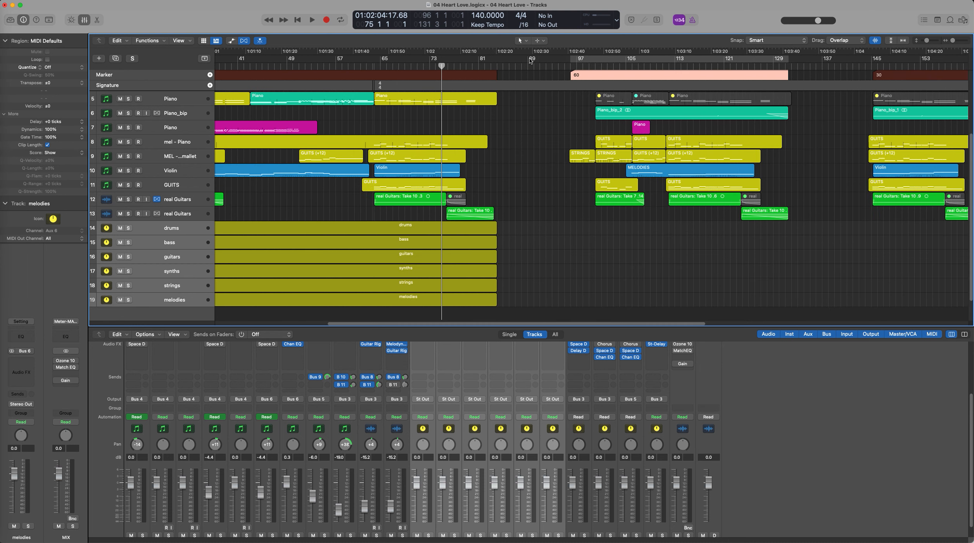
key("super+Right")
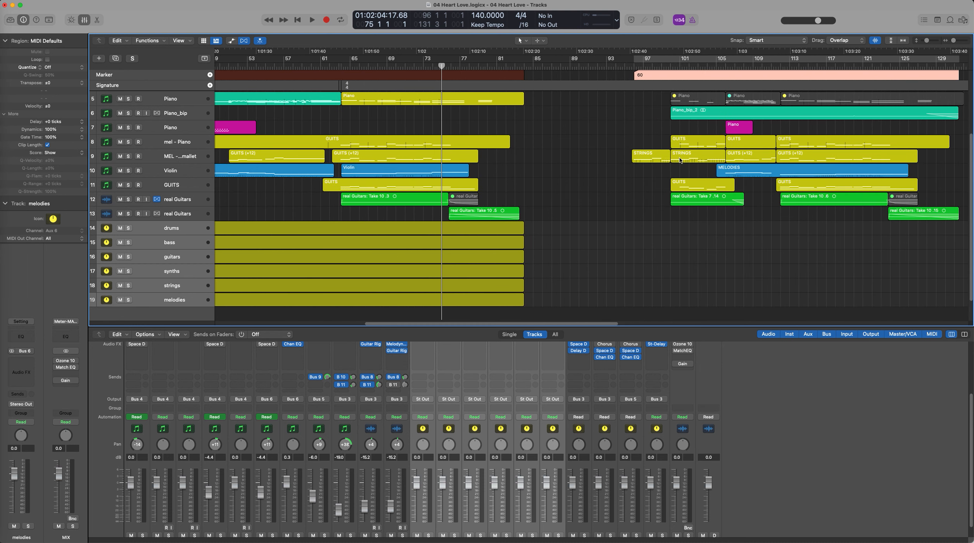
scroll(680, 163, "right", 1)
scroll(680, 163, "right", 8)
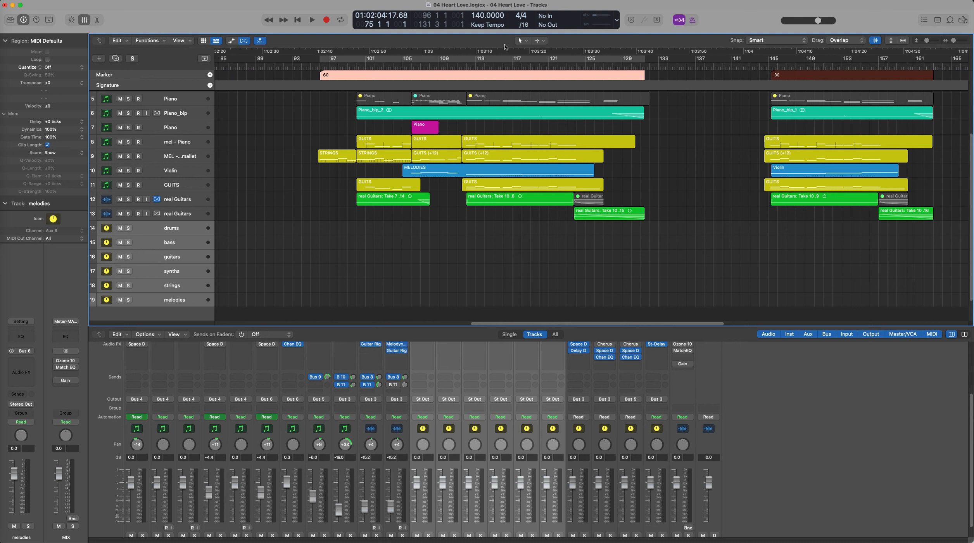
left_click(485, 58)
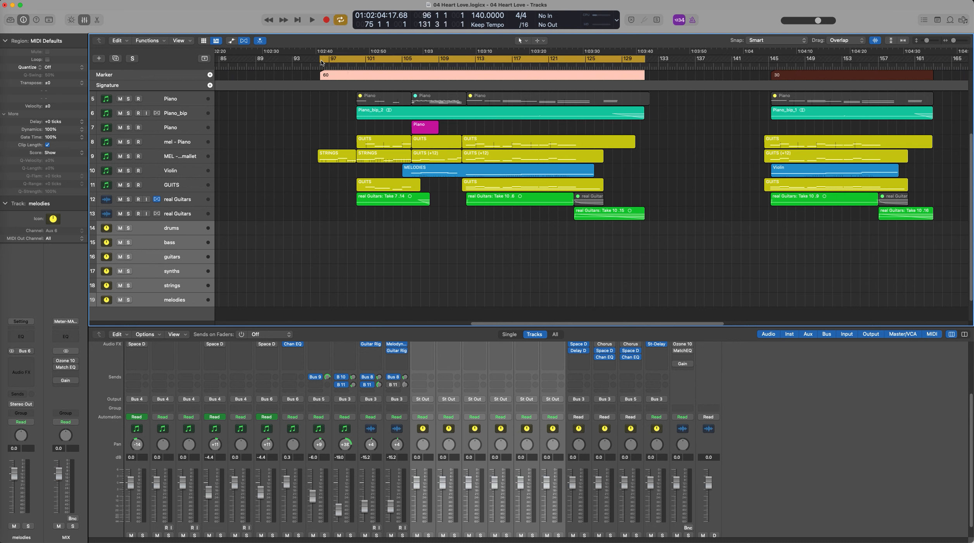
Extend the cycle range around the 60 marker to run from 95 1 1 1 to 132 3 1 1, and play back its ending.
left_click_drag(321, 62, 310, 62)
left_click_drag(646, 59, 654, 58)
left_click(642, 66)
key("space")
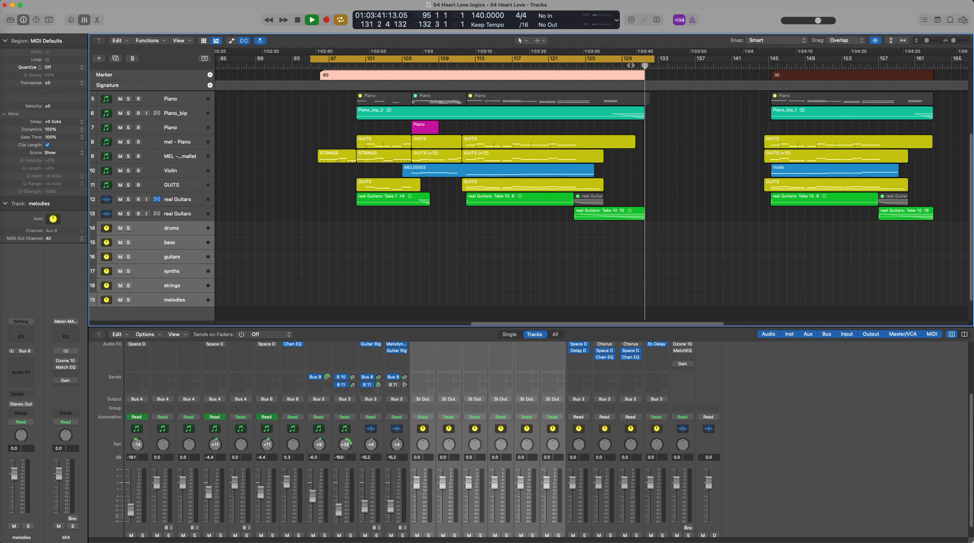
left_click(628, 66)
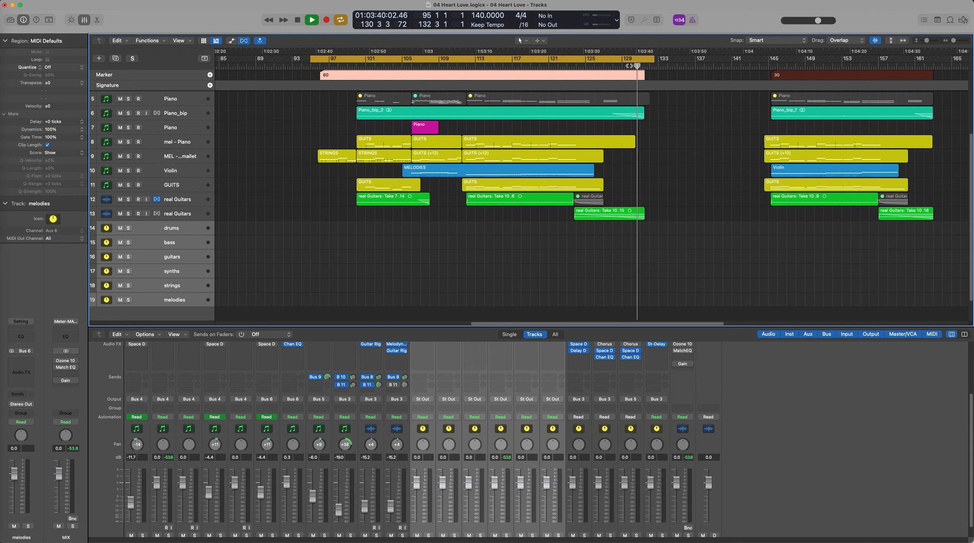
key("space")
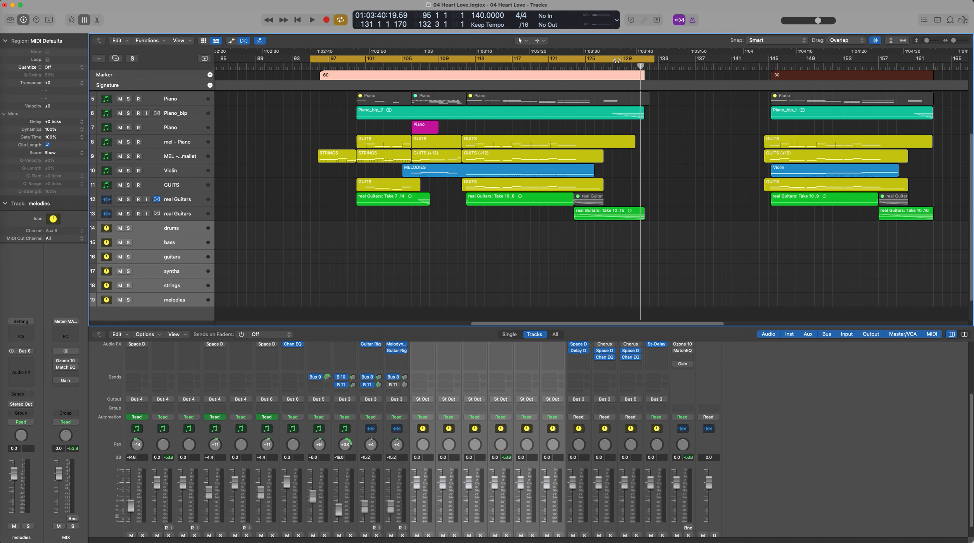
Bounce the 60 cut offline as a 24-bit, 48000 Hz Wave file named IFM_ACOW_ABMIT_04 Heart Love_03 60.wav.
left_click(687, 528)
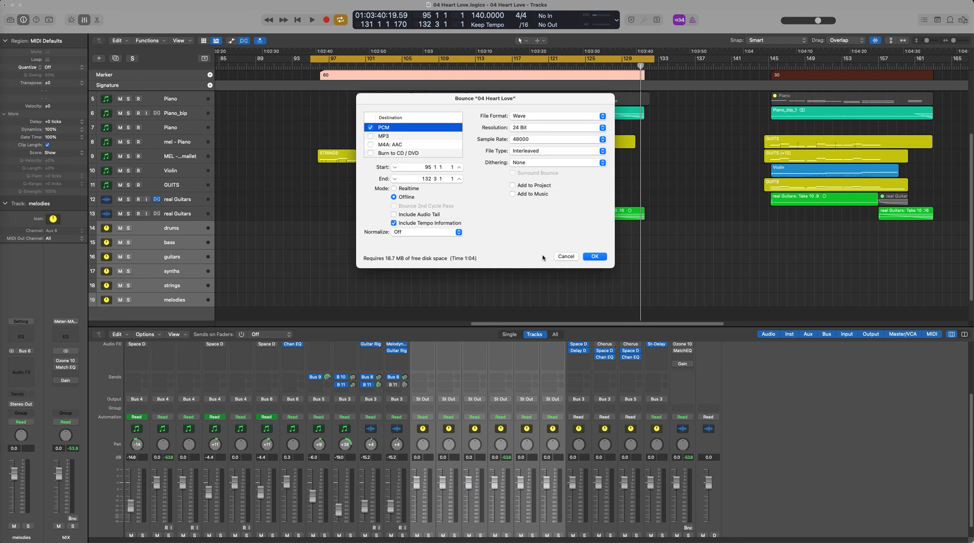
left_click(592, 256)
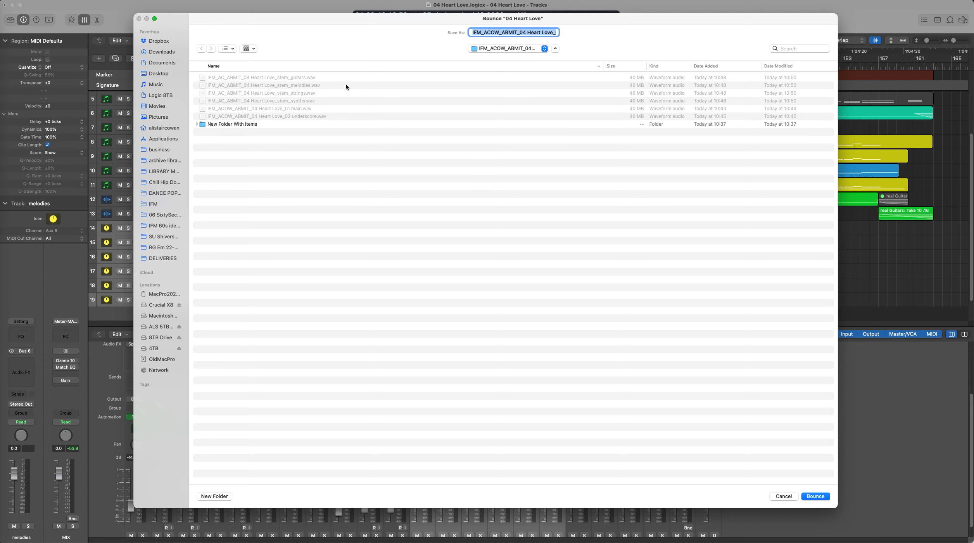
left_click(196, 125)
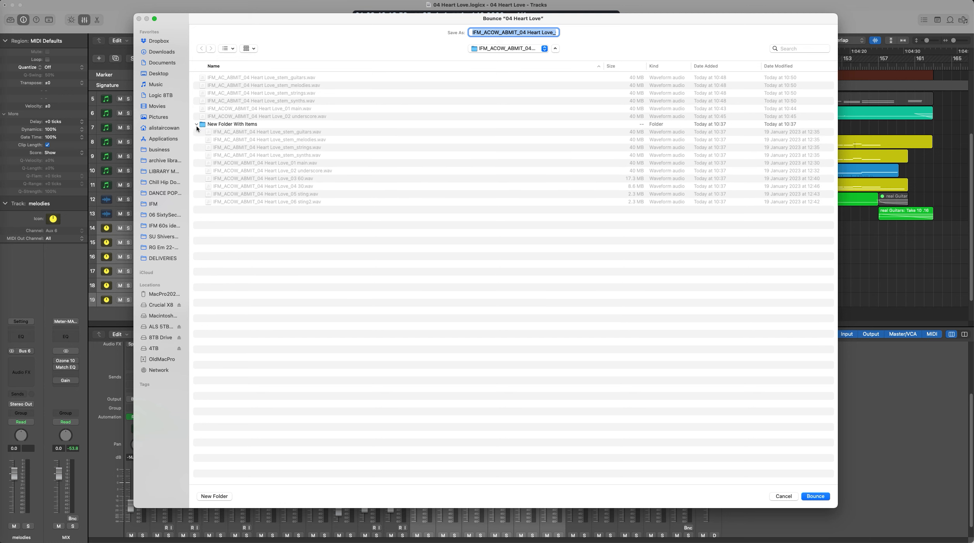
left_click(297, 179)
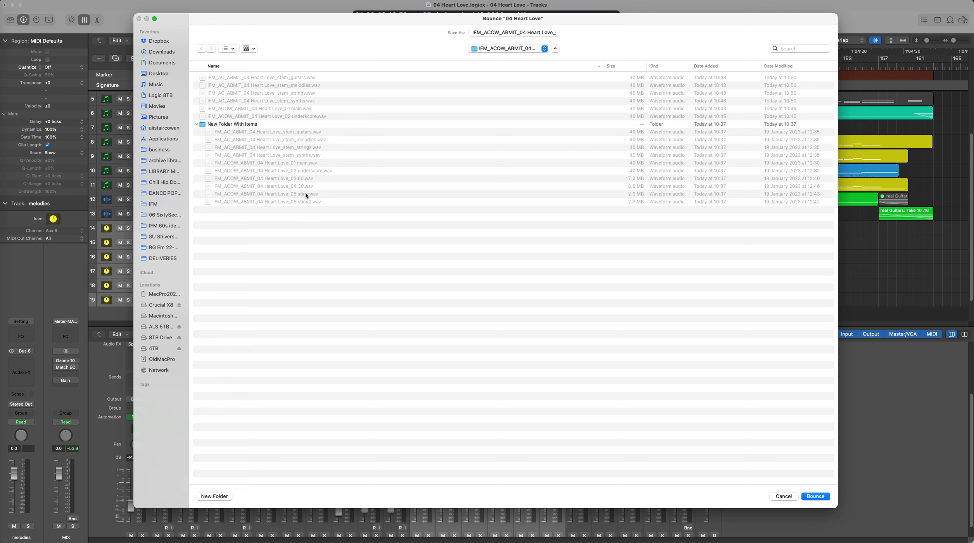
left_click(197, 124)
left_click(522, 32)
left_click_drag(522, 32, 572, 32)
left_click(539, 32)
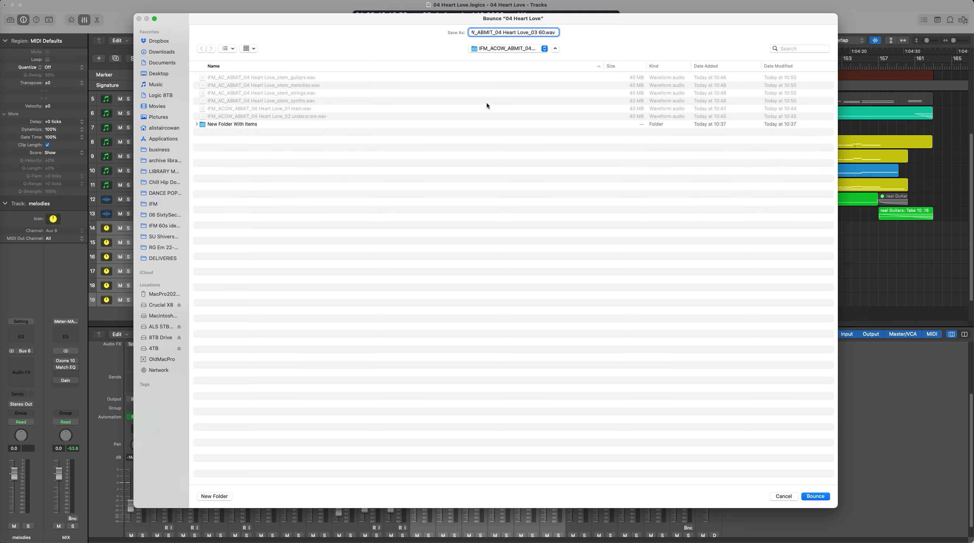
left_click(815, 497)
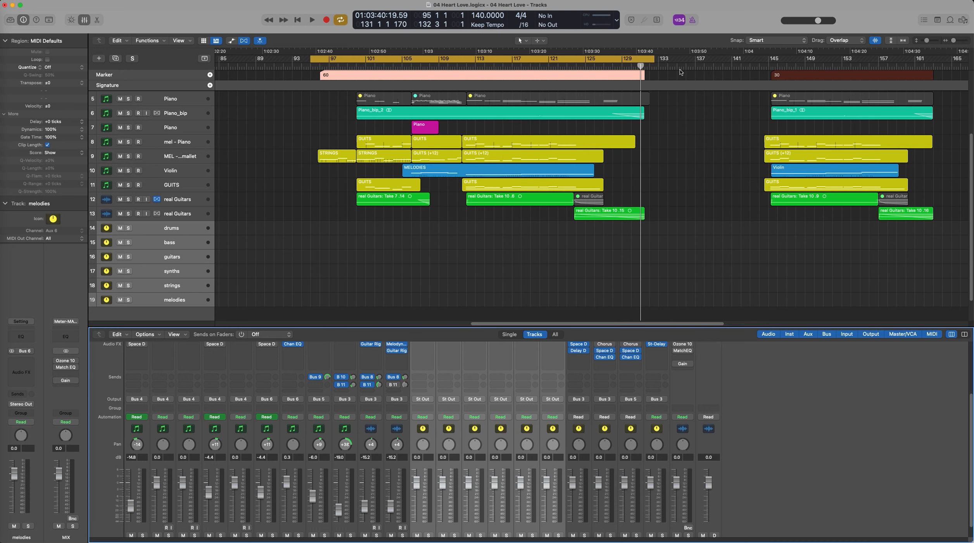
Set the cycle range from the 30 marker and extend it to run from bar 144 to bar 164.
left_click(790, 76)
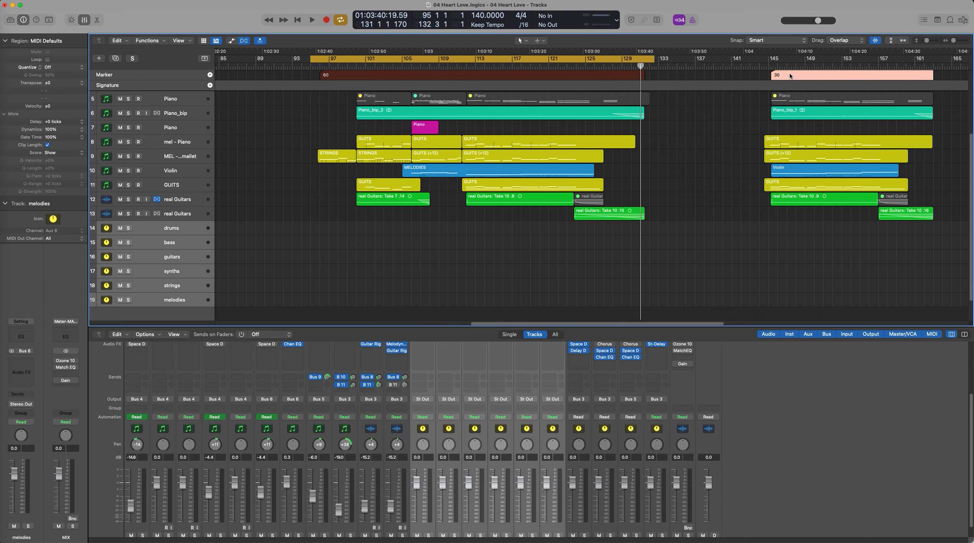
key("super+u")
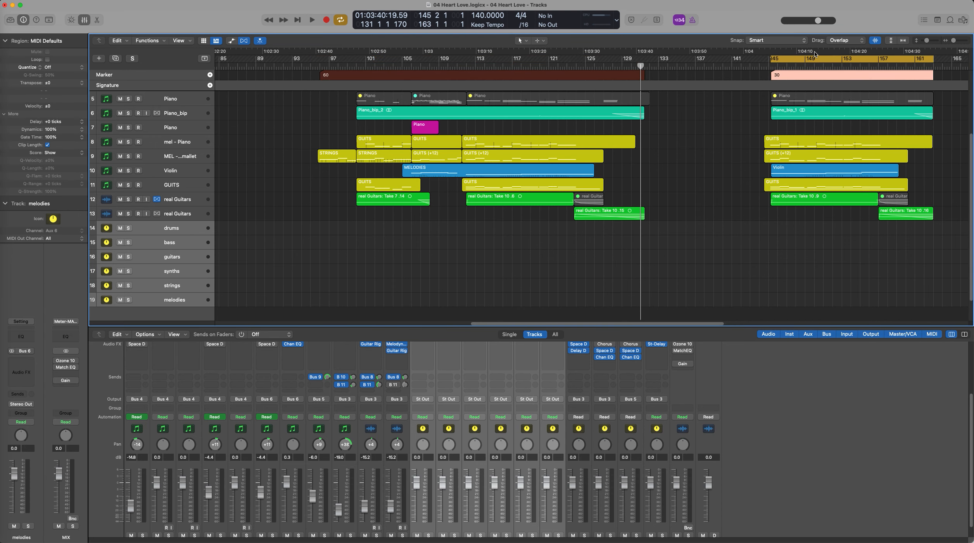
scroll(797, 95, "right", 10)
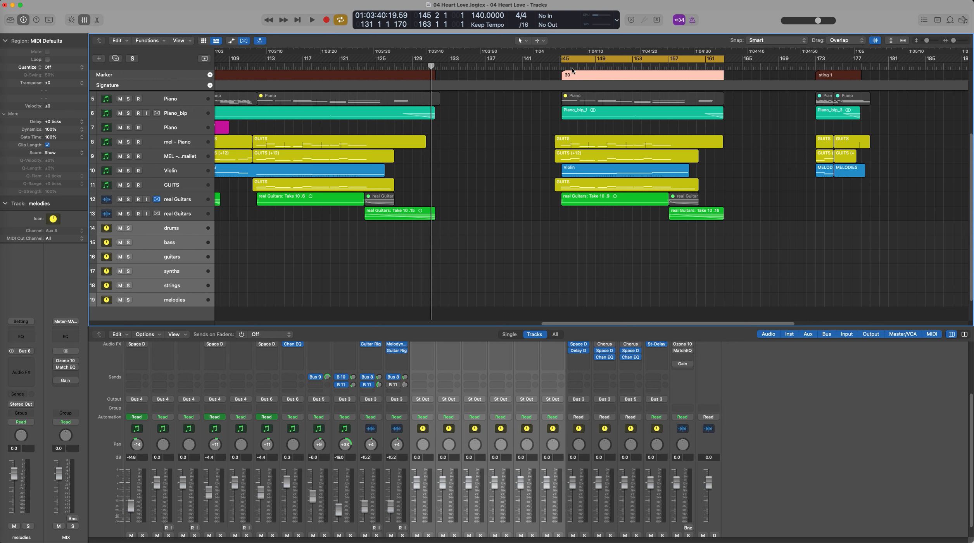
left_click_drag(562, 61, 551, 61)
left_click_drag(723, 60, 733, 60)
Bounce the 30 cut as a 24-bit Wave file named IFM_ACOW_ABMIT_04 Heart Love_04 30.wav.
scroll(700, 526, "down", 2)
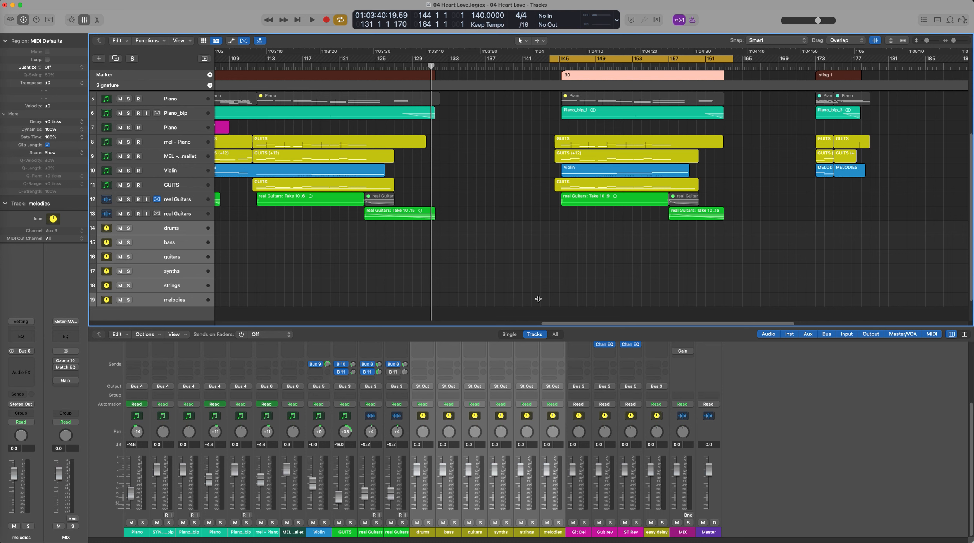
key("super+b")
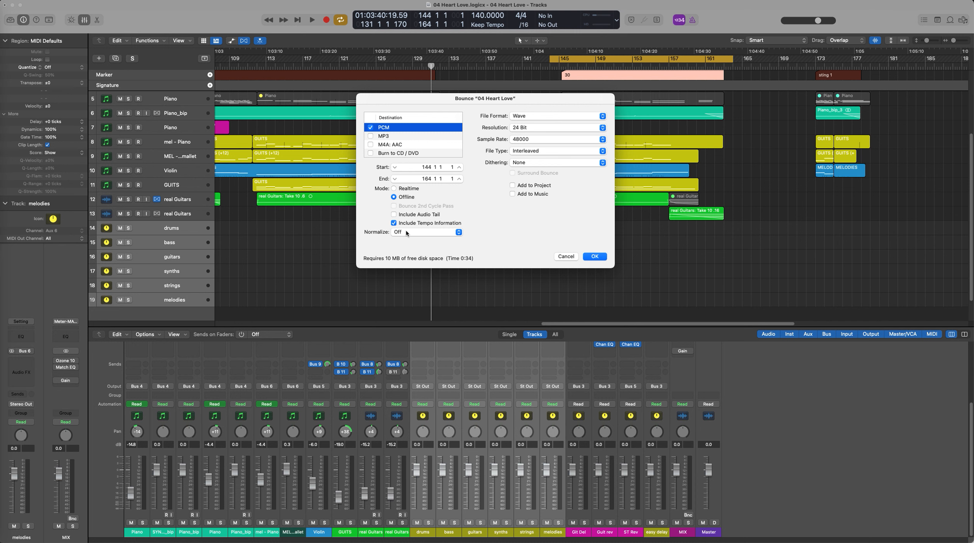
left_click(595, 256)
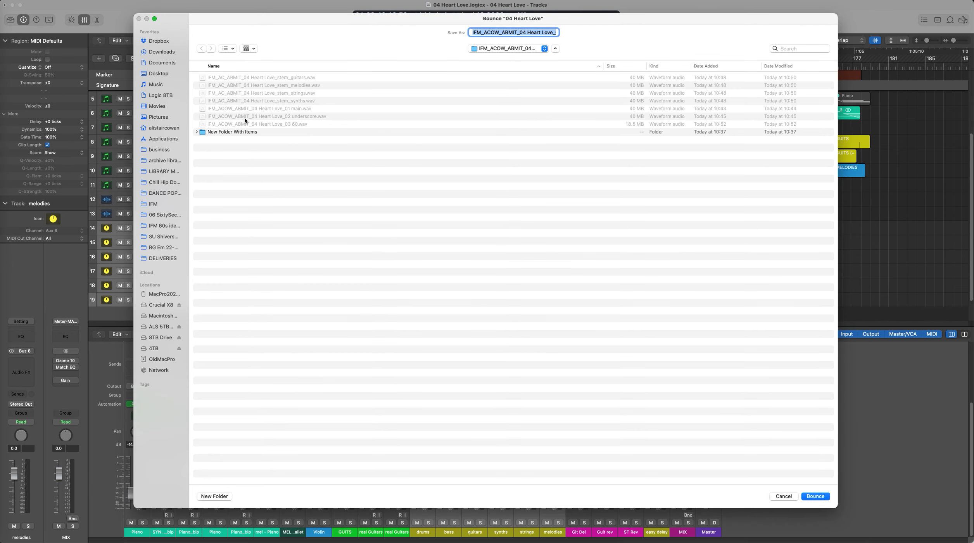
left_click(197, 132)
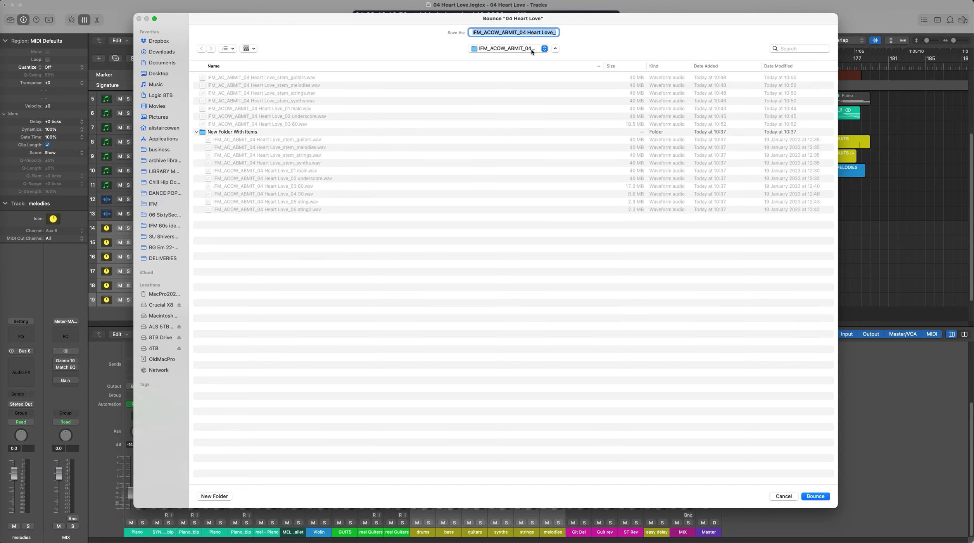
mouse_move(548, 34)
left_mouse_down()
mouse_move(582, 34)
mouse_move(541, 35)
left_mouse_up()
left_click(544, 32)
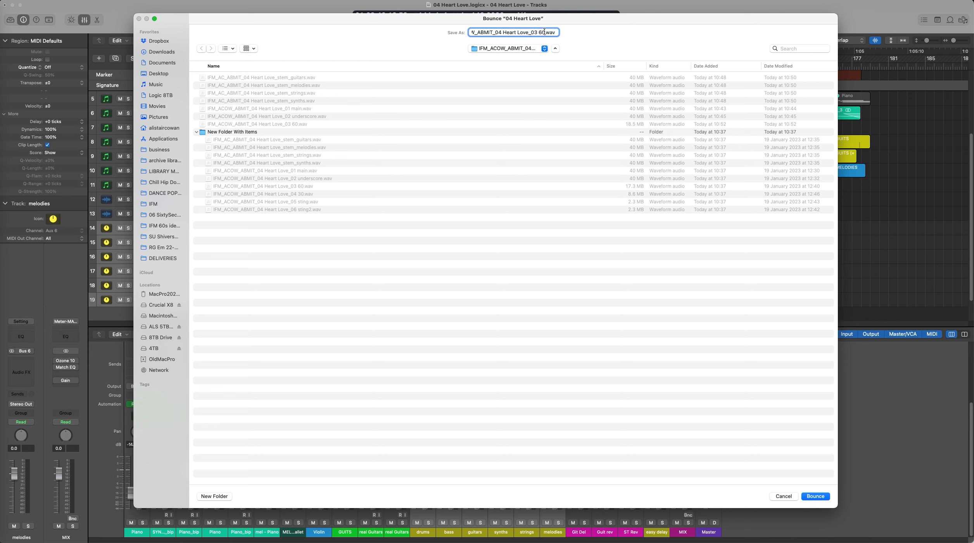
left_click_drag(545, 32, 538, 32)
key("BackSpace")
key("BackSpace")
key("BackSpace")
type("4 30")
left_click(819, 497)
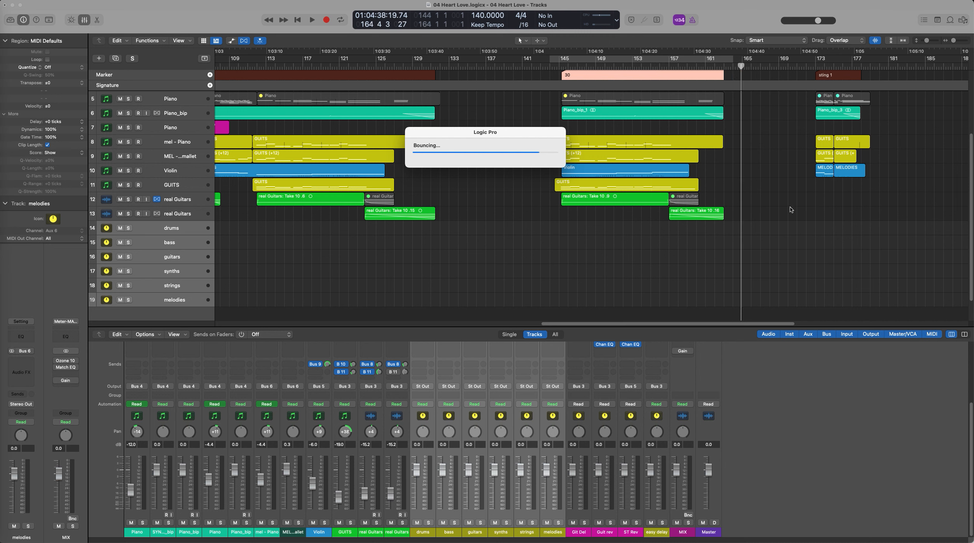
Set the cycle range from the sting 1 marker and extend it to run from bar 172 to bar 179.
left_click(835, 76)
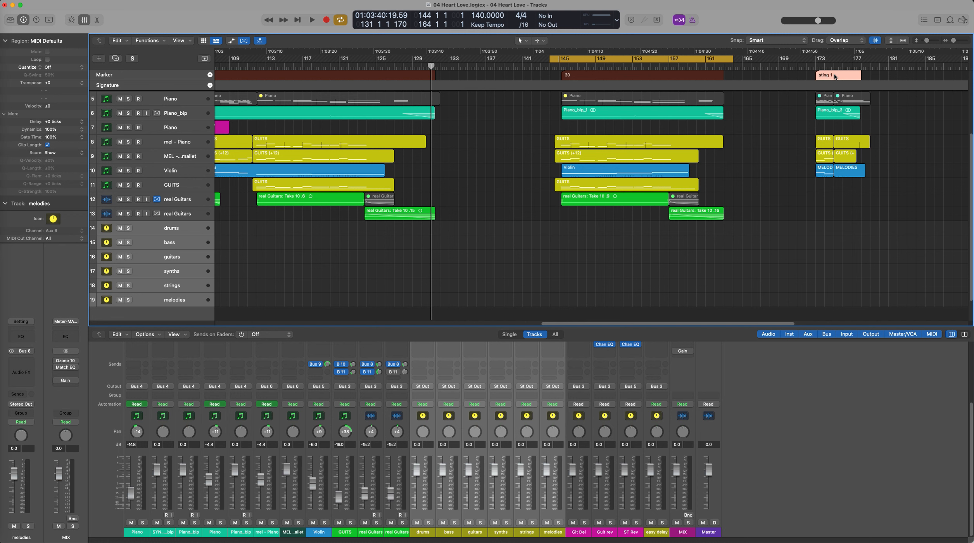
key("super+u")
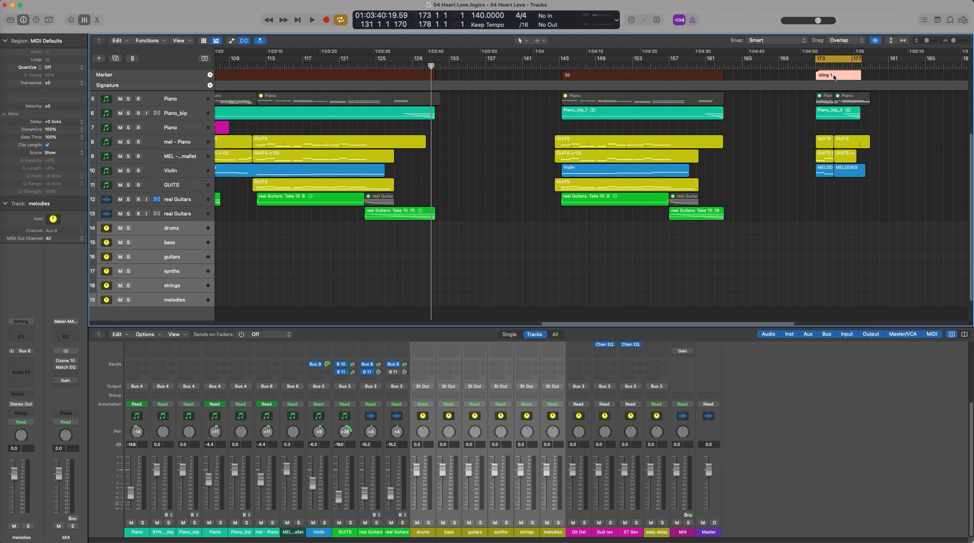
scroll(805, 142, "right", 10)
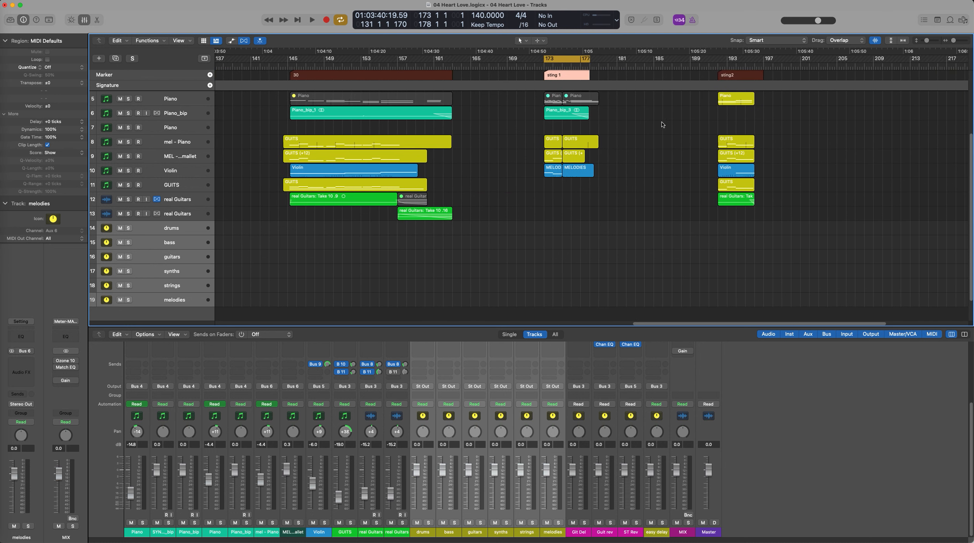
left_click_drag(549, 62, 535, 62)
left_click_drag(602, 61, 626, 109)
Bounce the first sting as a 24-bit Wave file named IFM_ACOW_ABMIT_04 Heart Love_05 sting1.wav.
left_click(689, 515)
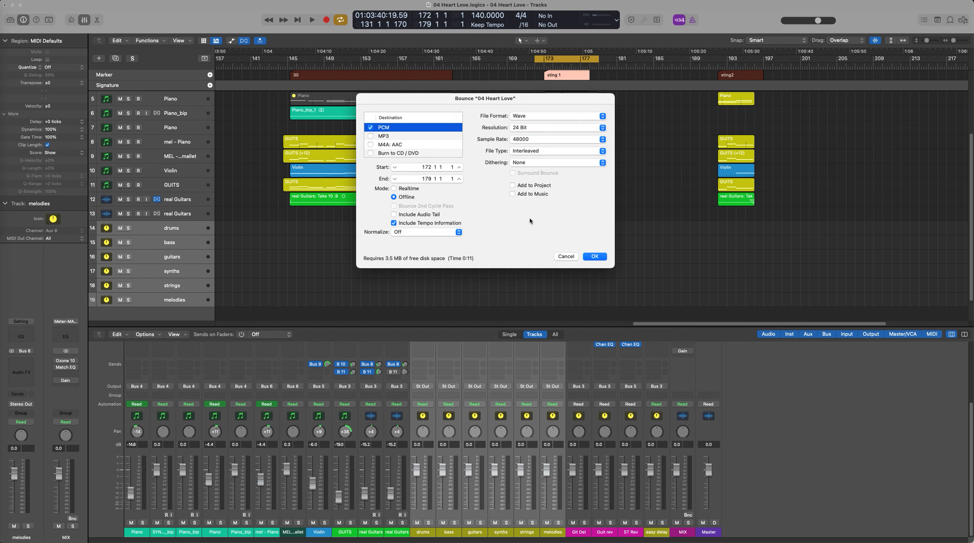
left_click(596, 257)
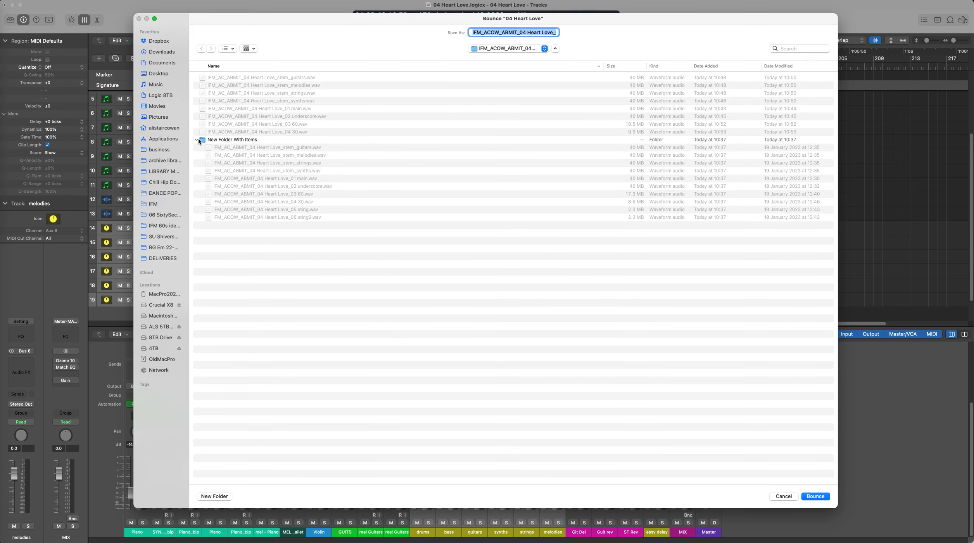
left_click(296, 208)
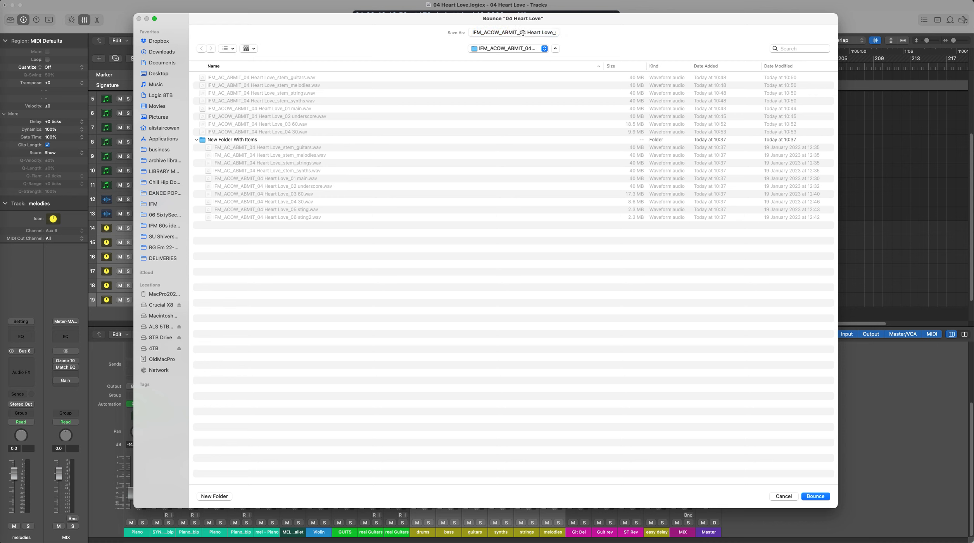
left_click(544, 32)
type("1.wav")
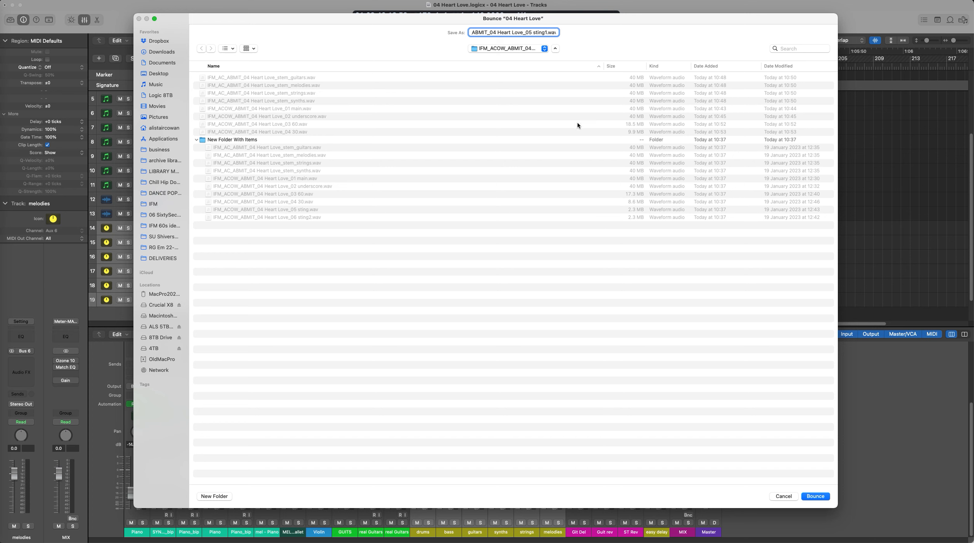
left_click(823, 497)
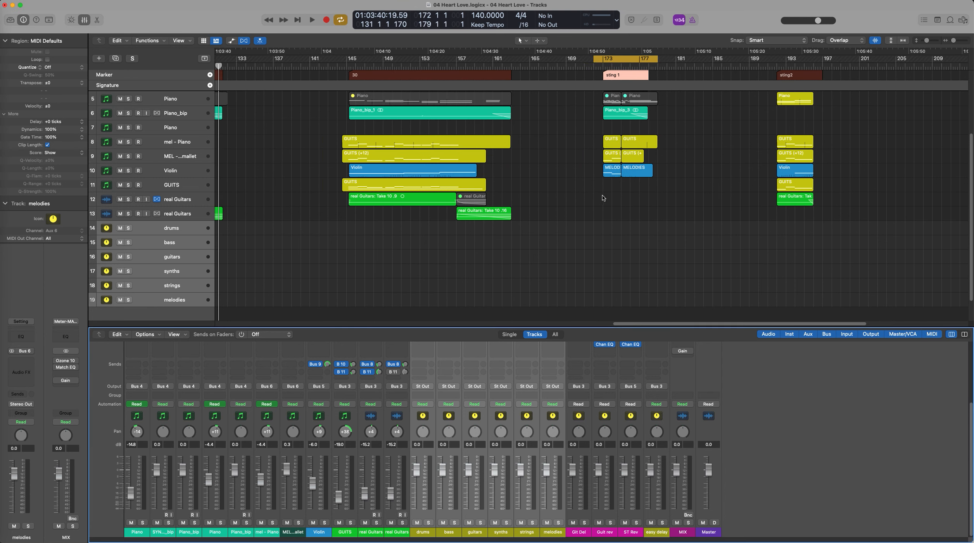
Move the cycle range over the sting2 marker so it runs from bar 191 to bar 198.
left_click_drag(623, 61, 795, 71)
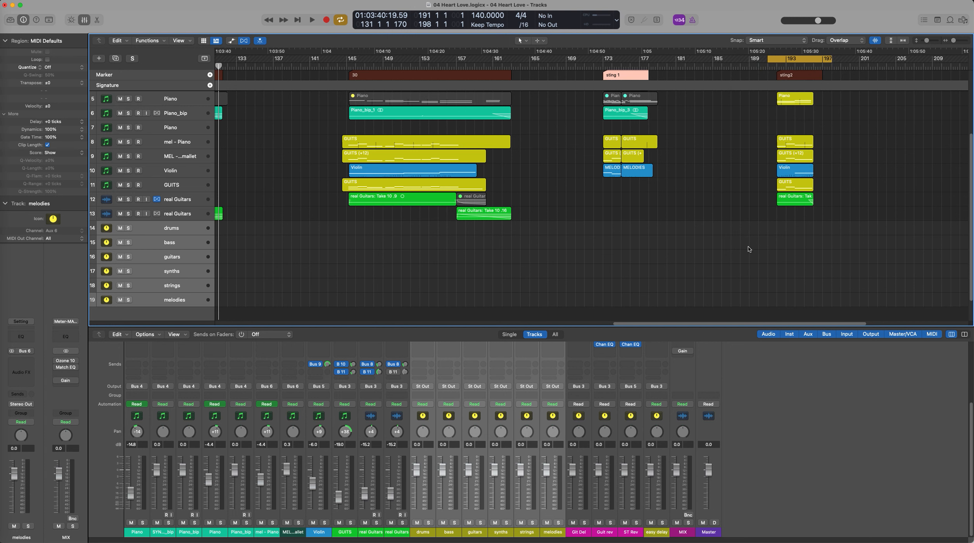
Bounce the second sting as a 24-bit Wave file named IFM_ACOW_ABMIT_04 Heart Love_06 sting2.wav and turn off the cycle range.
scroll(747, 251, "right", 5)
scroll(742, 254, "right", 1)
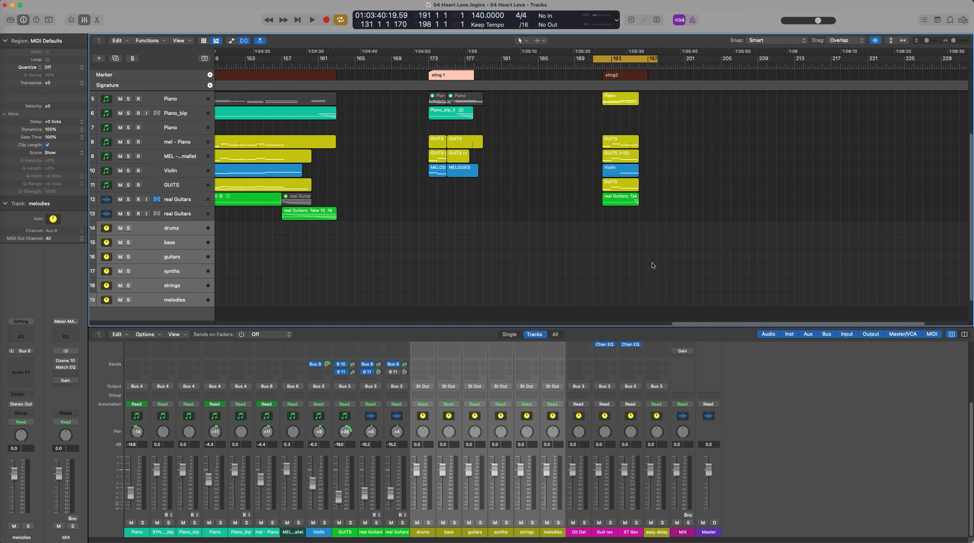
left_click(688, 515)
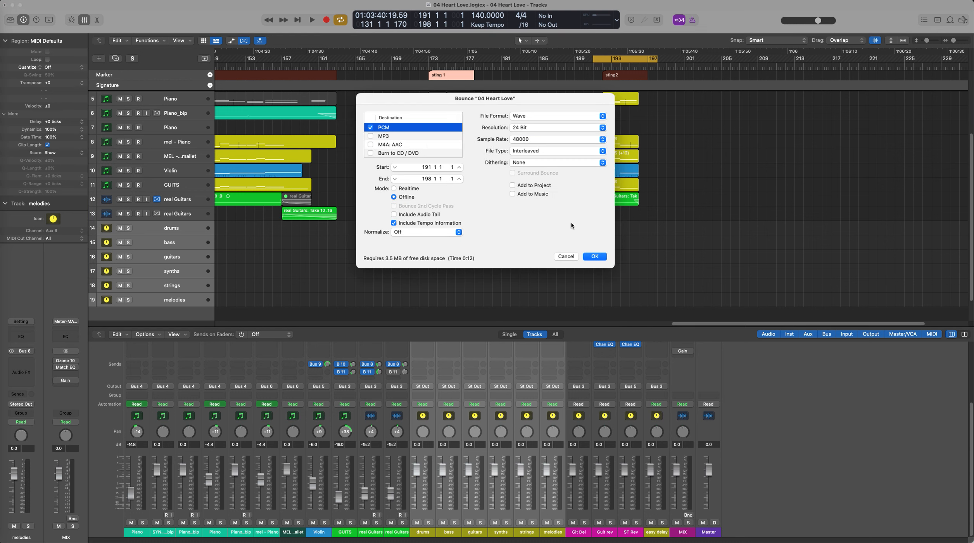
left_click(595, 257)
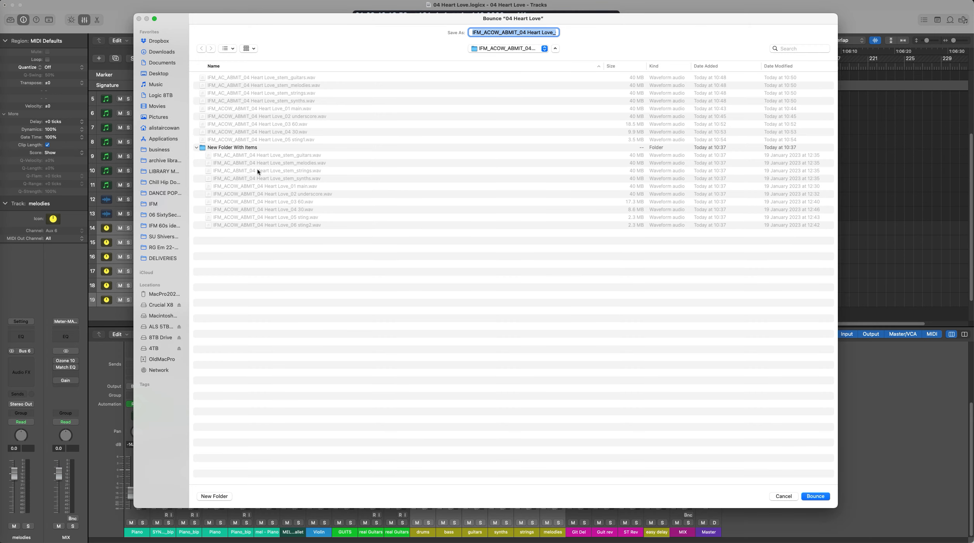
left_click(303, 226)
left_click(196, 148)
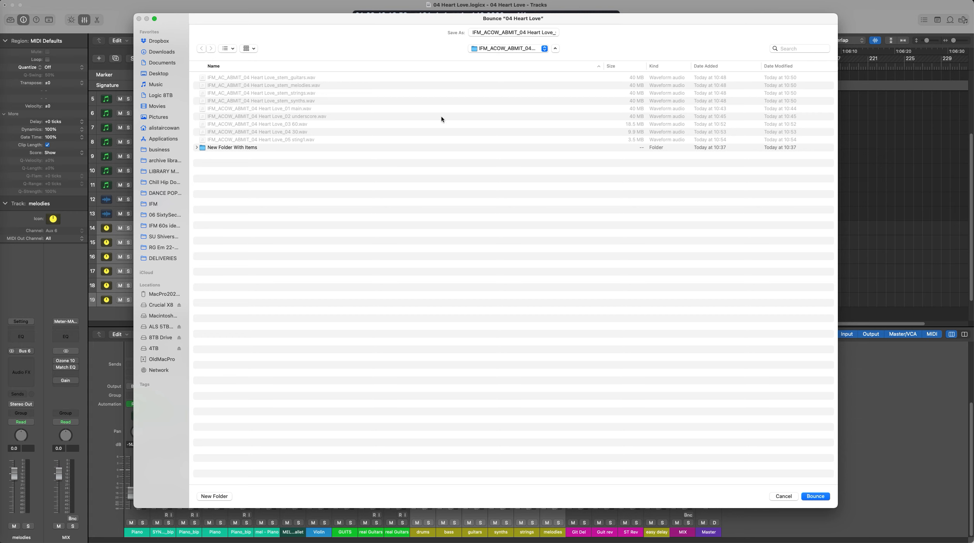
left_click_drag(534, 31, 600, 38)
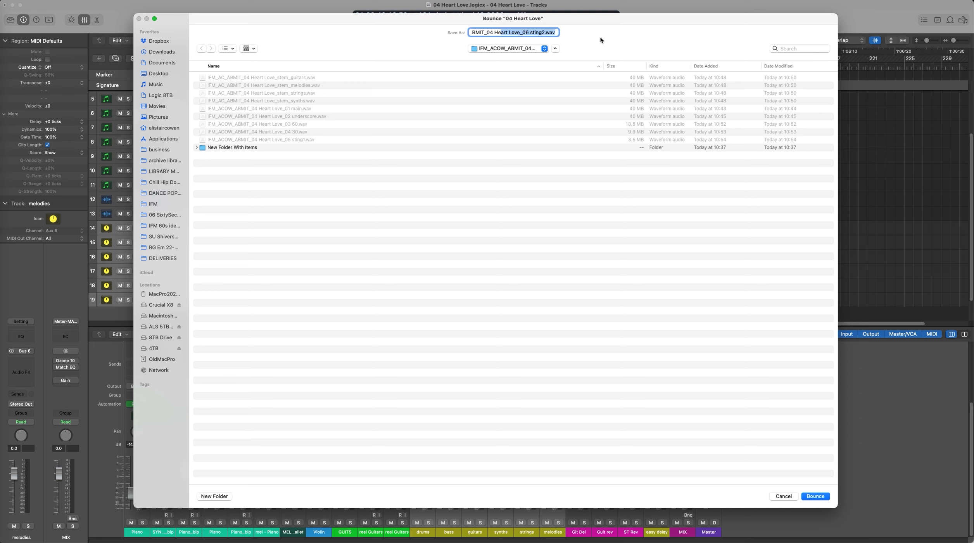
left_click(547, 33)
left_click(551, 302)
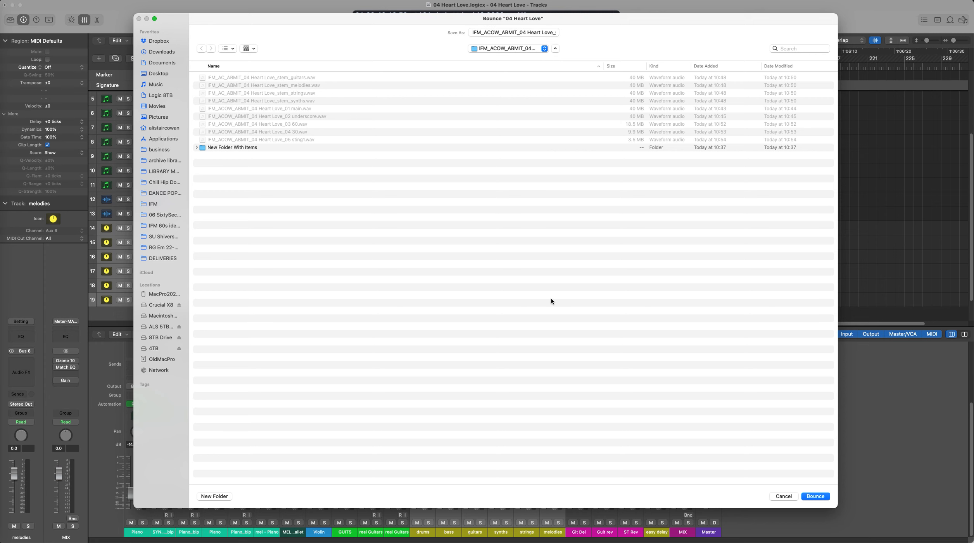
left_click(816, 496)
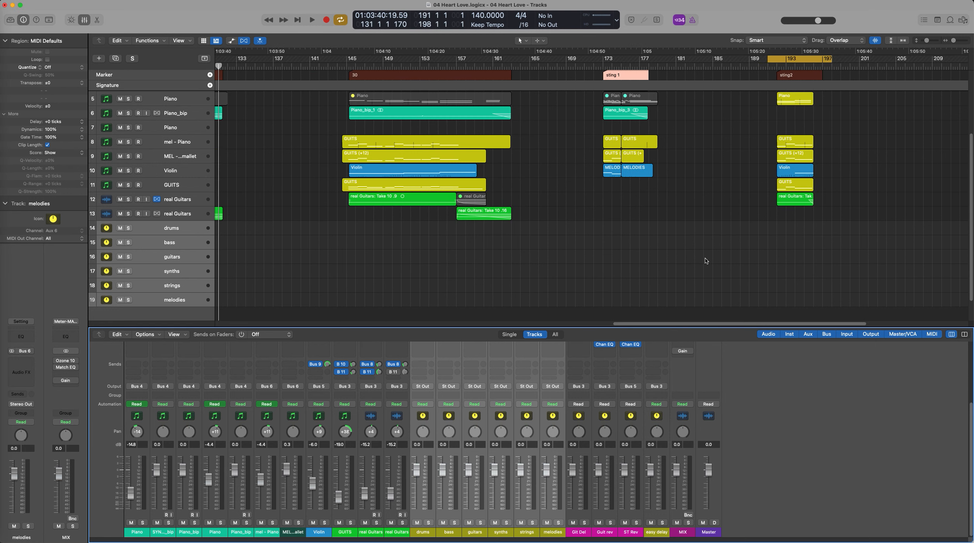
left_click(720, 221)
left_click(797, 60)
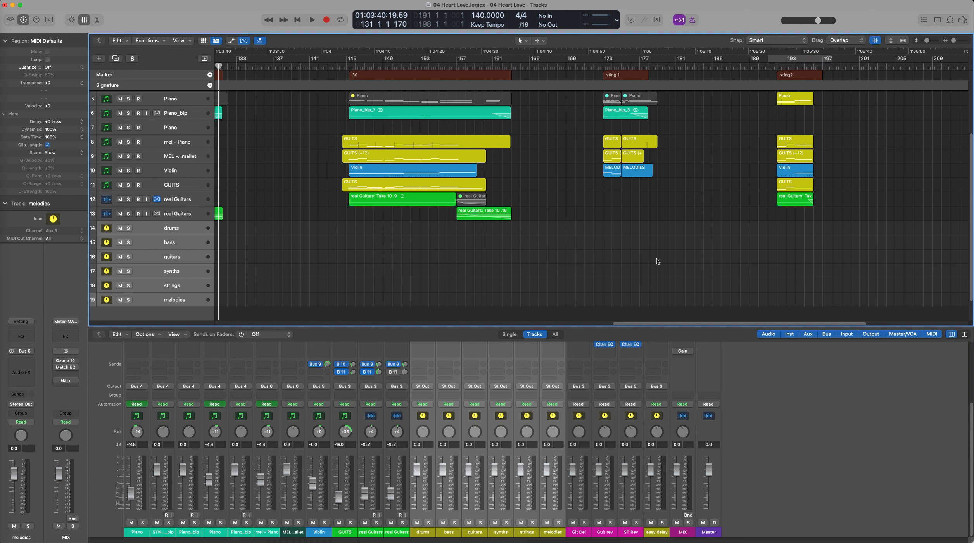